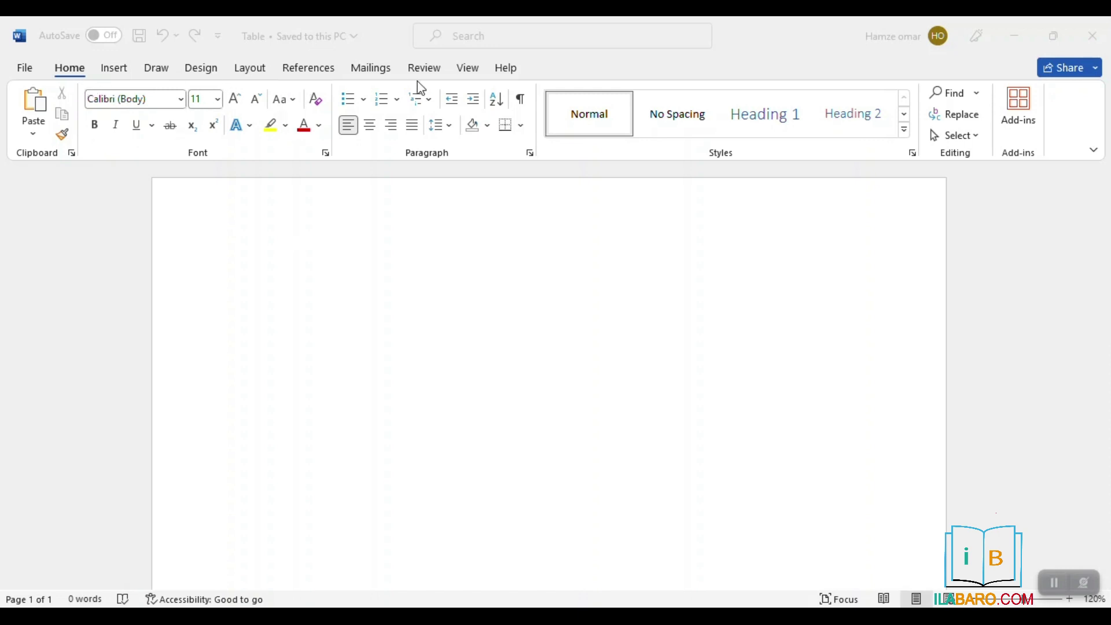
left_click(82, 78)
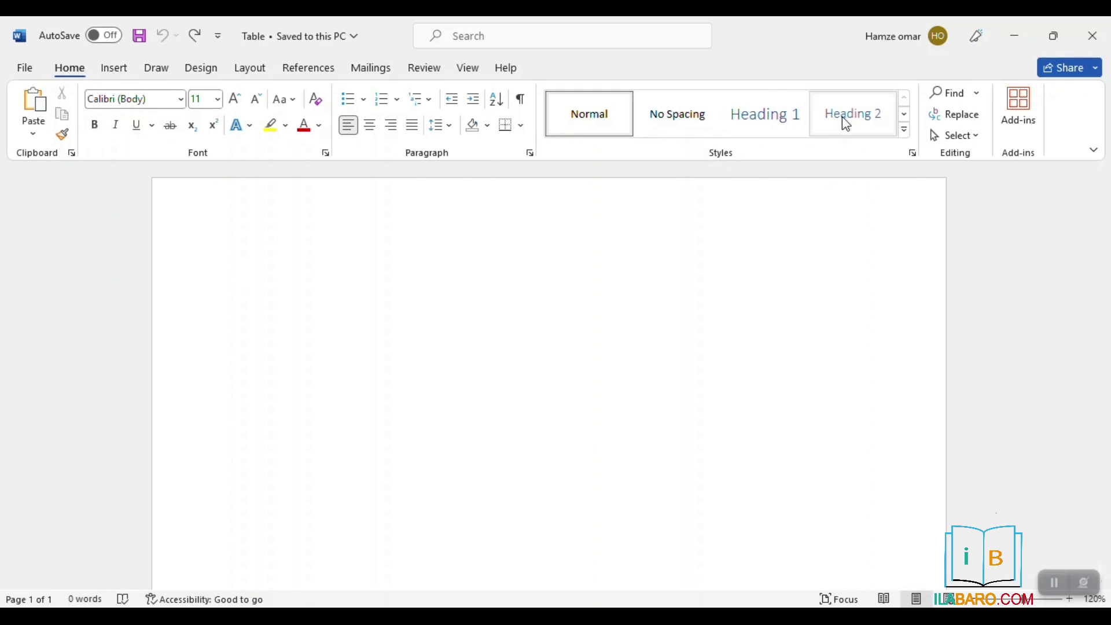
left_click(905, 137)
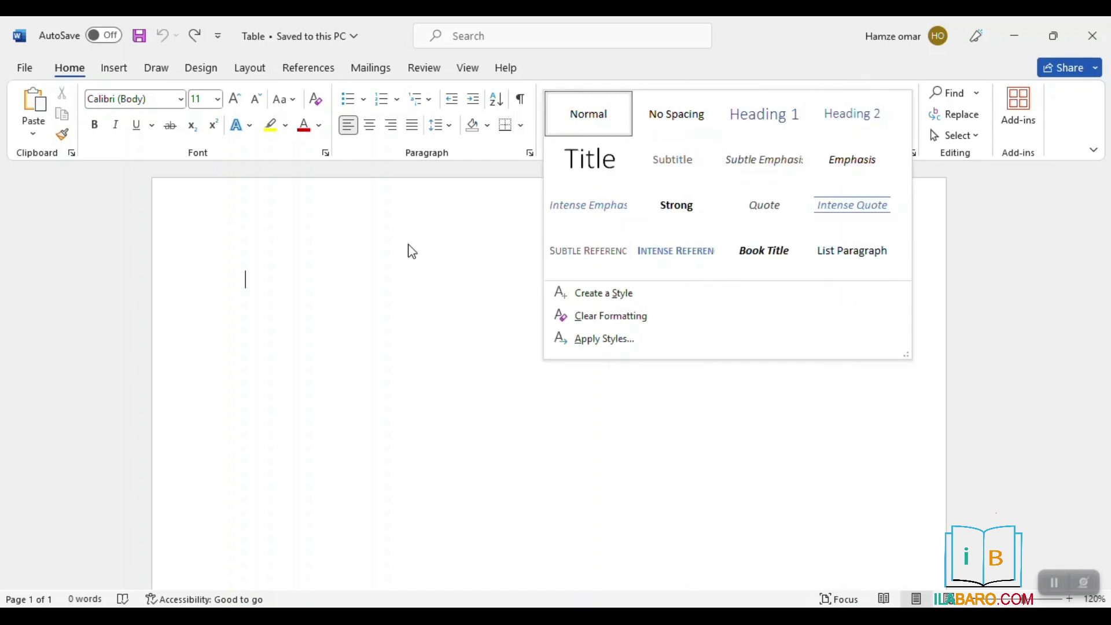
left_click(440, 213)
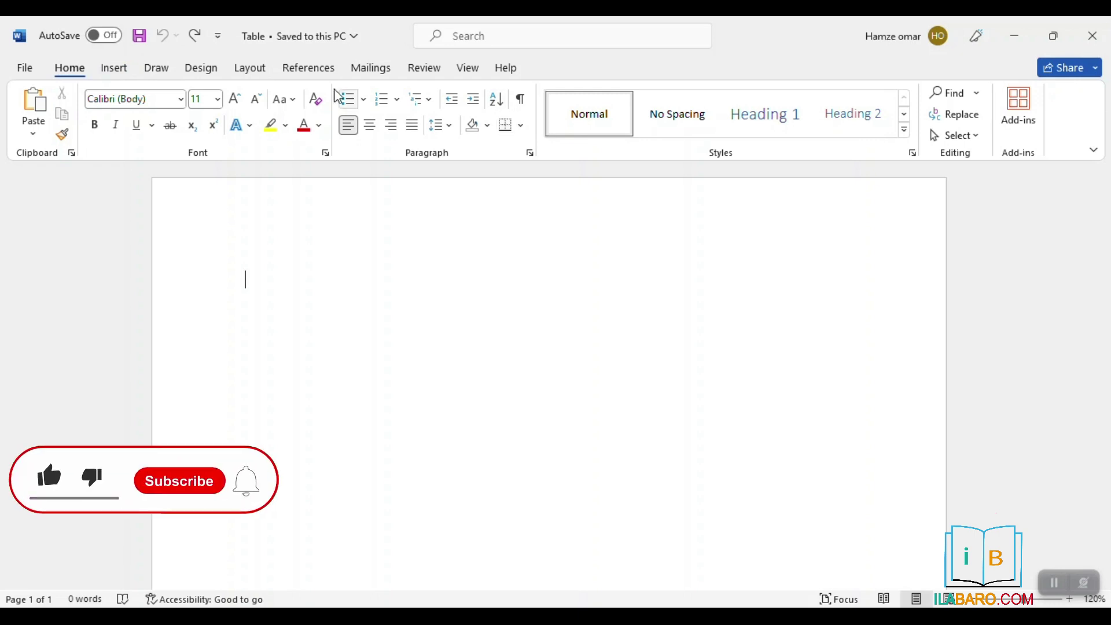
- Insert a table with four columns and four rows in the blank document, and undo the insertion
left_click(112, 70)
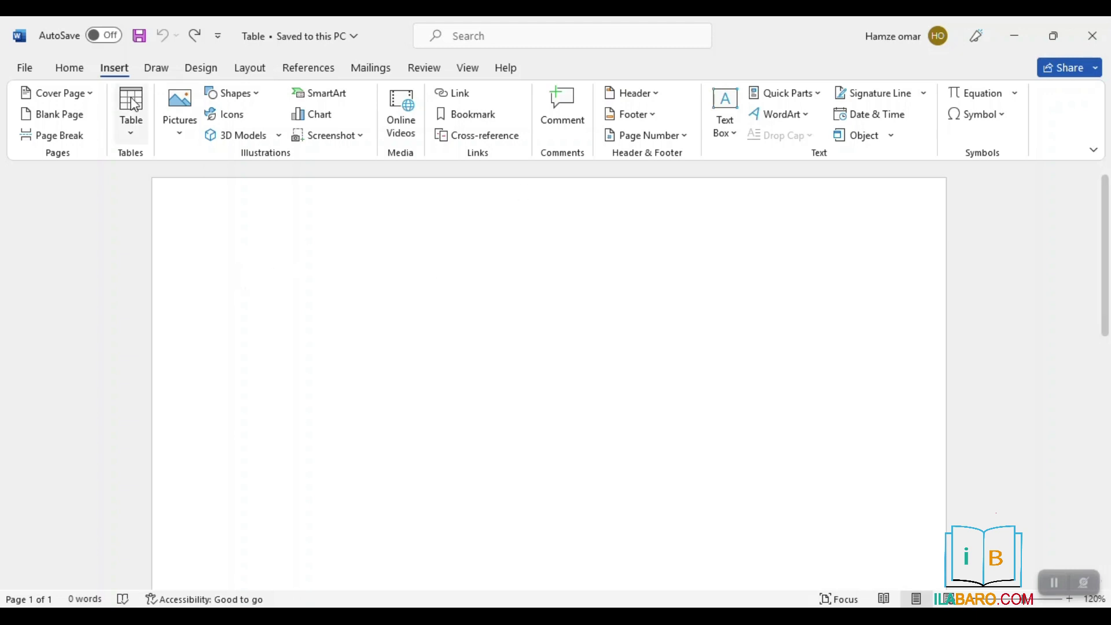
left_click(132, 138)
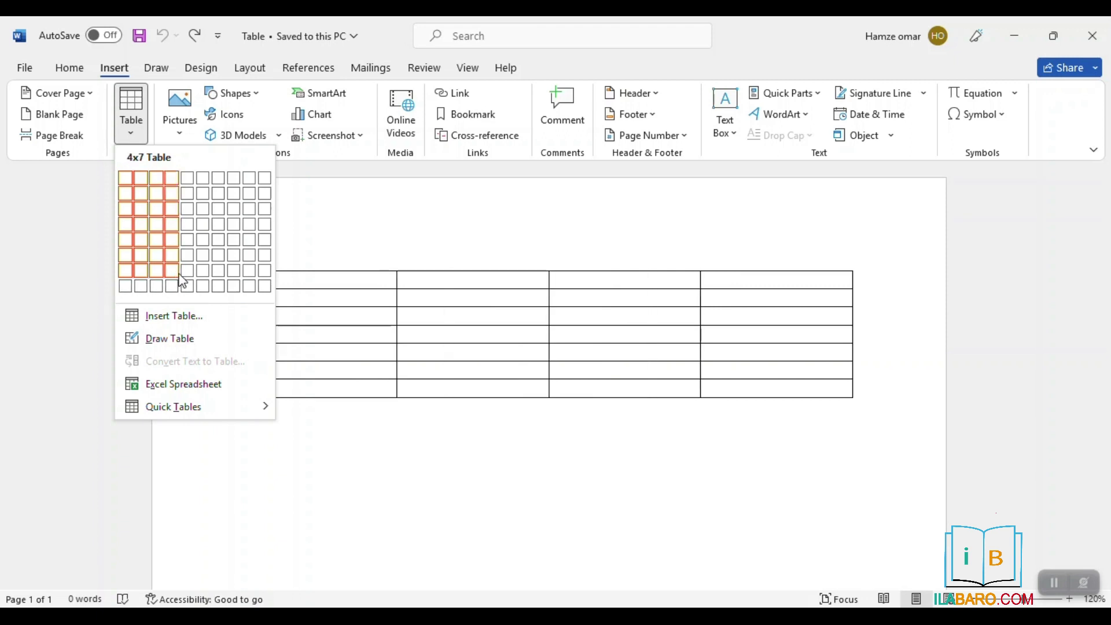
left_click(172, 236)
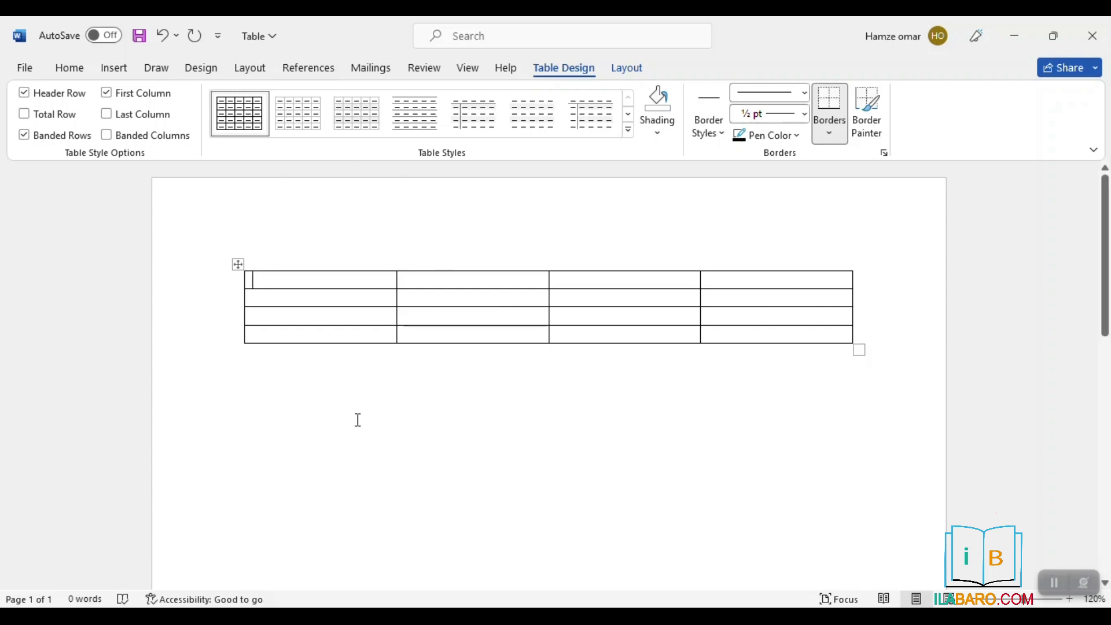
left_click(163, 38)
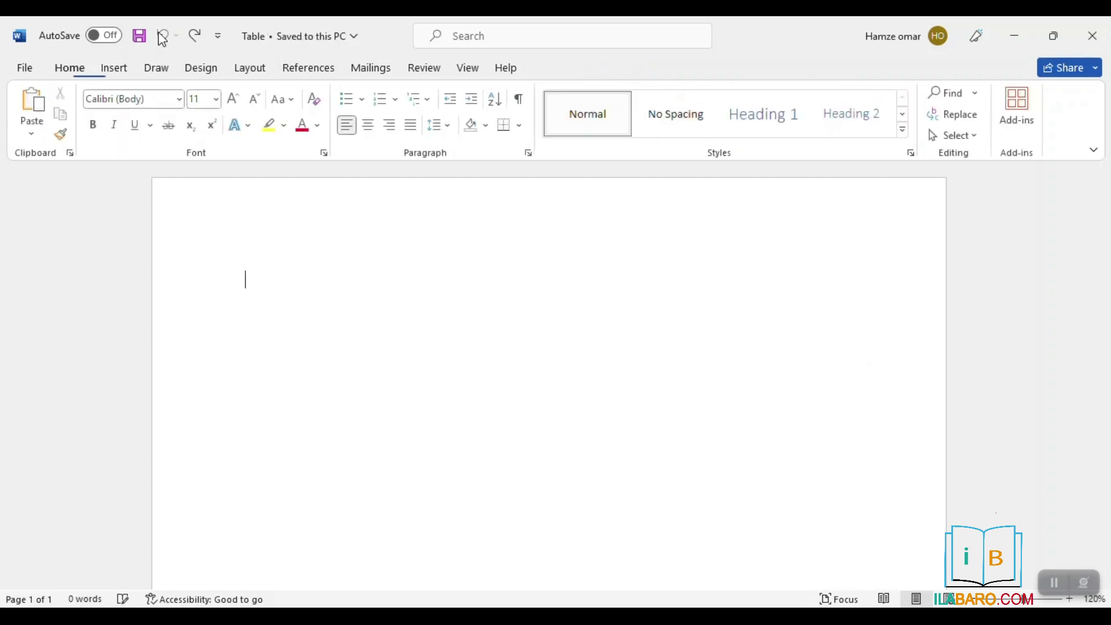
- Restore the undone table and enter the sample text Flsdkvsid and Dhslc in the first two cells of its first column
left_click(123, 70)
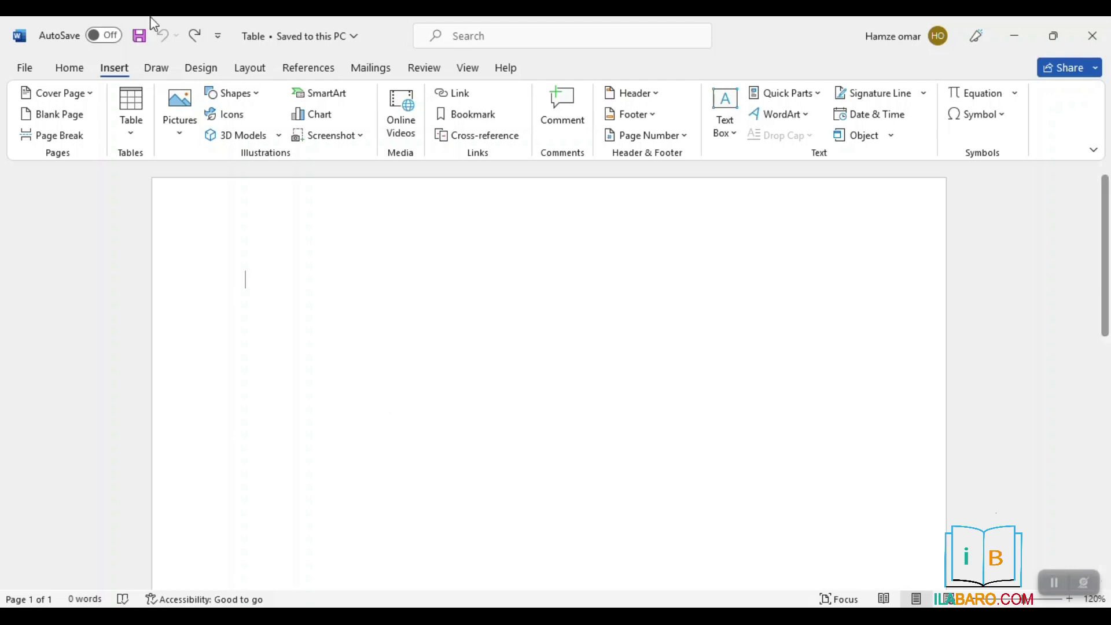
left_click(202, 36)
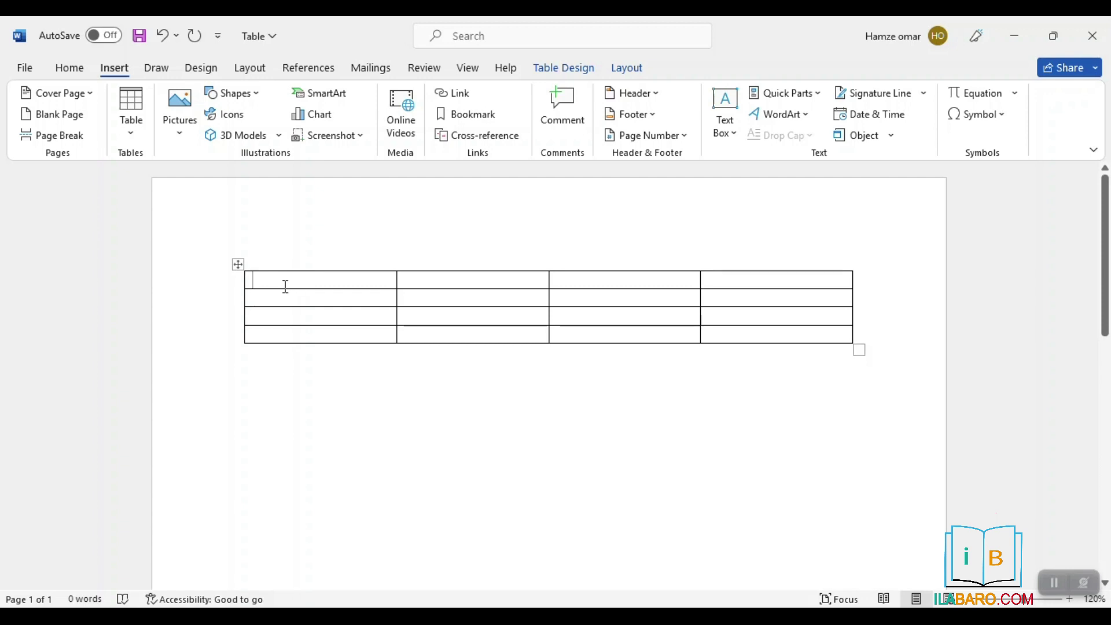
type("flsdkvsid")
left_click(303, 296)
type("dhslc")
left_click(253, 316)
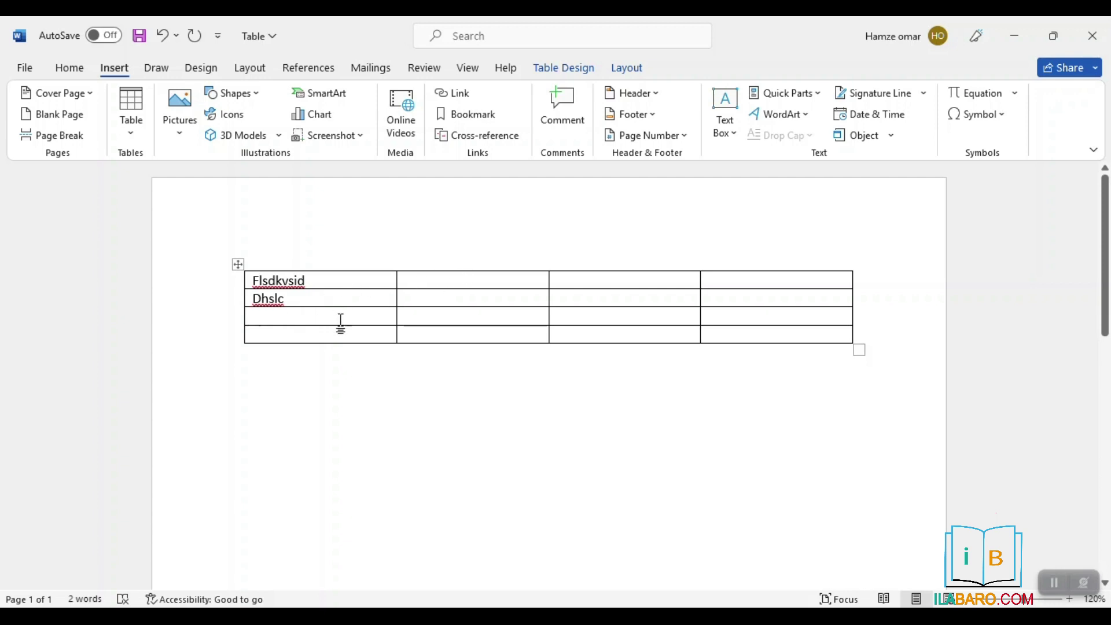
right_click(266, 316)
left_click(430, 277)
mouse_move(242, 317)
mouse_move(235, 280)
- Undo the sample text entries and the table insertion to clear the page
key("ctrl+z")
key("ctrl+z")
key("ctrl+z")
key("ctrl+z")
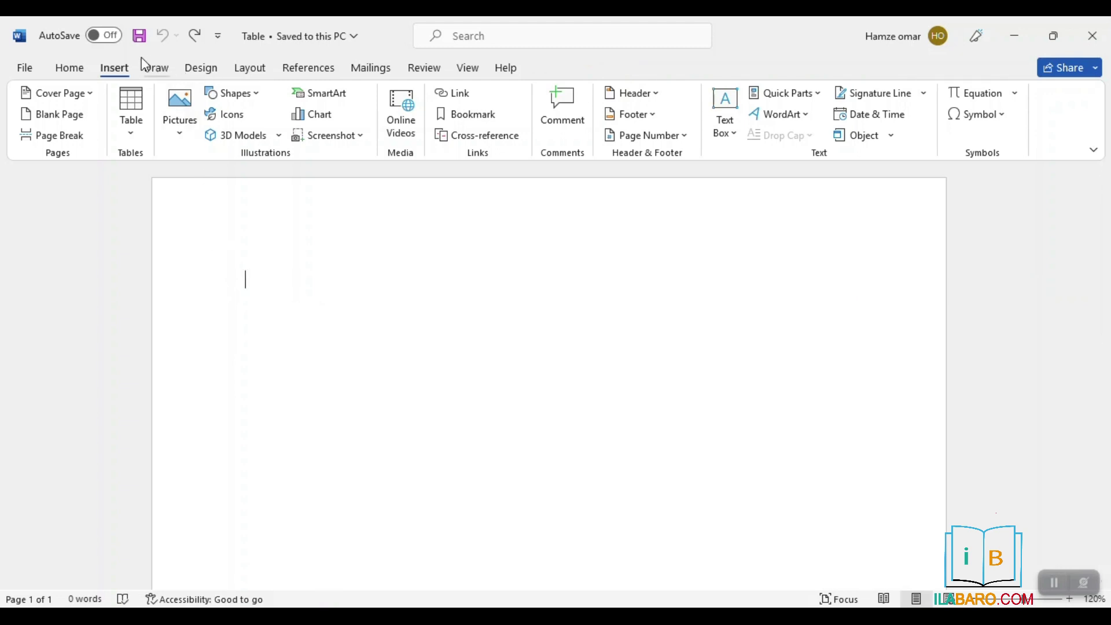
- Insert a table with three columns and five rows using the size grid, and undo it
left_click(129, 136)
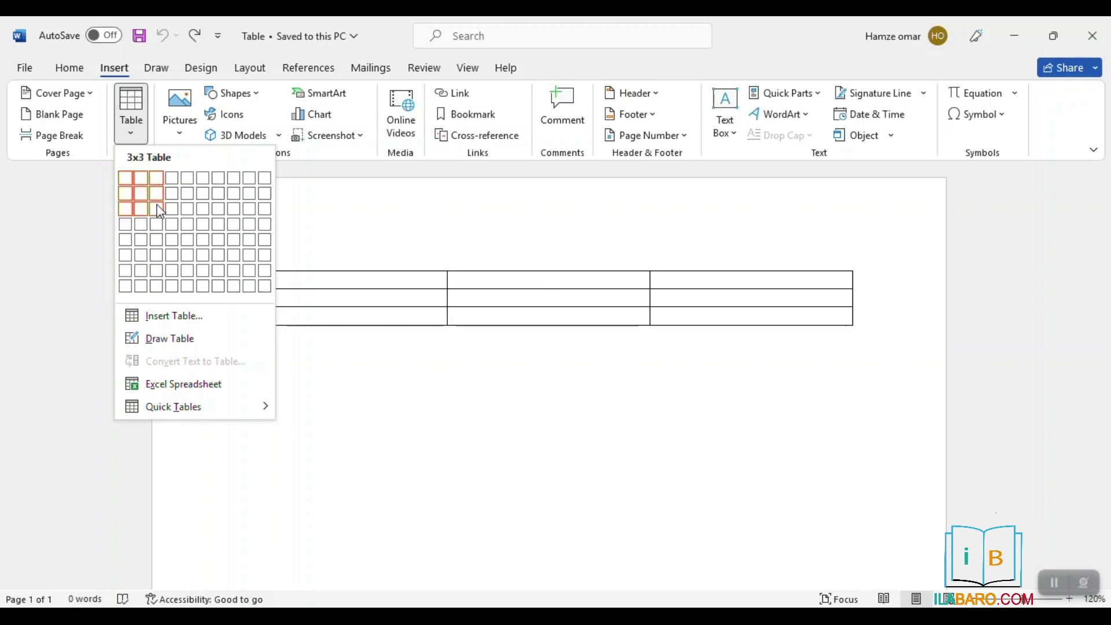
left_click(157, 239)
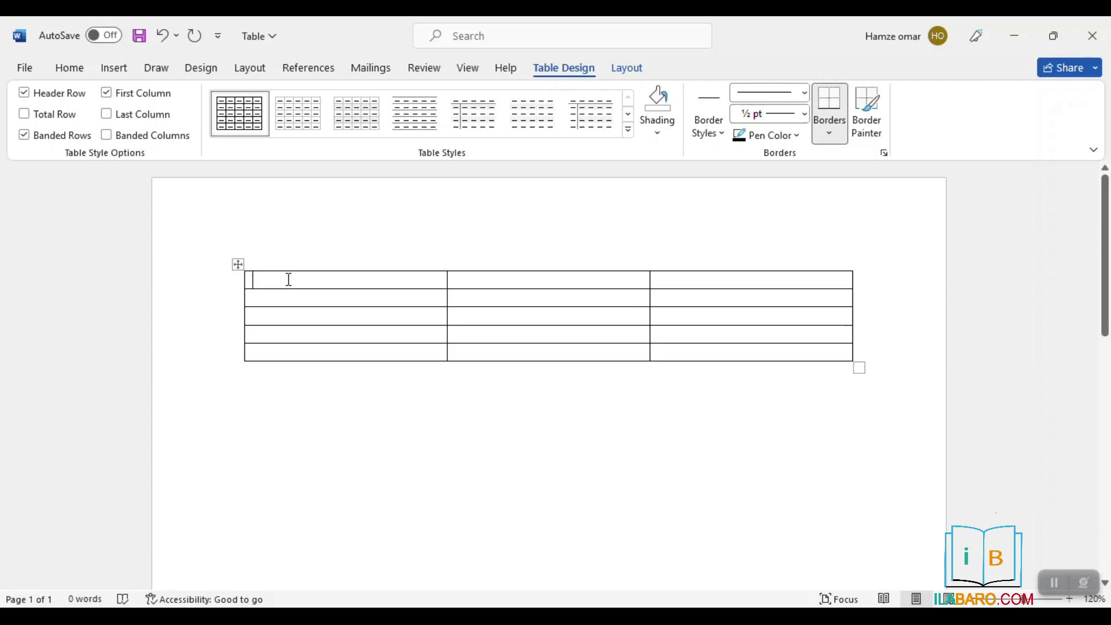
key("ctrl+z")
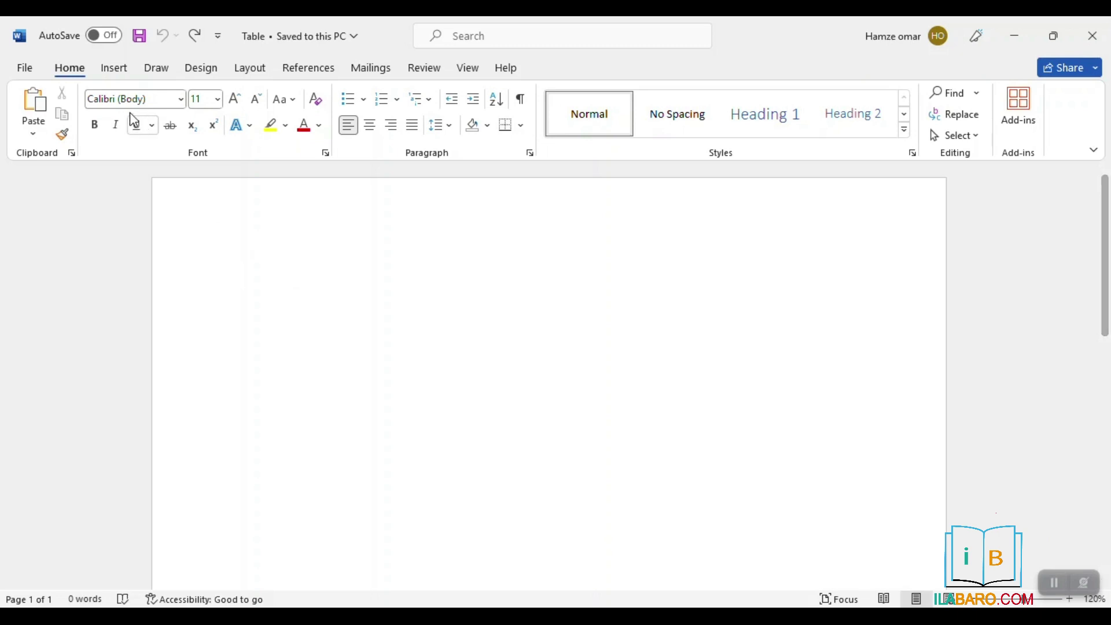
- Insert a table by specifying 3 columns and 5 rows as its dimensions, and undo the insertion
left_click(115, 68)
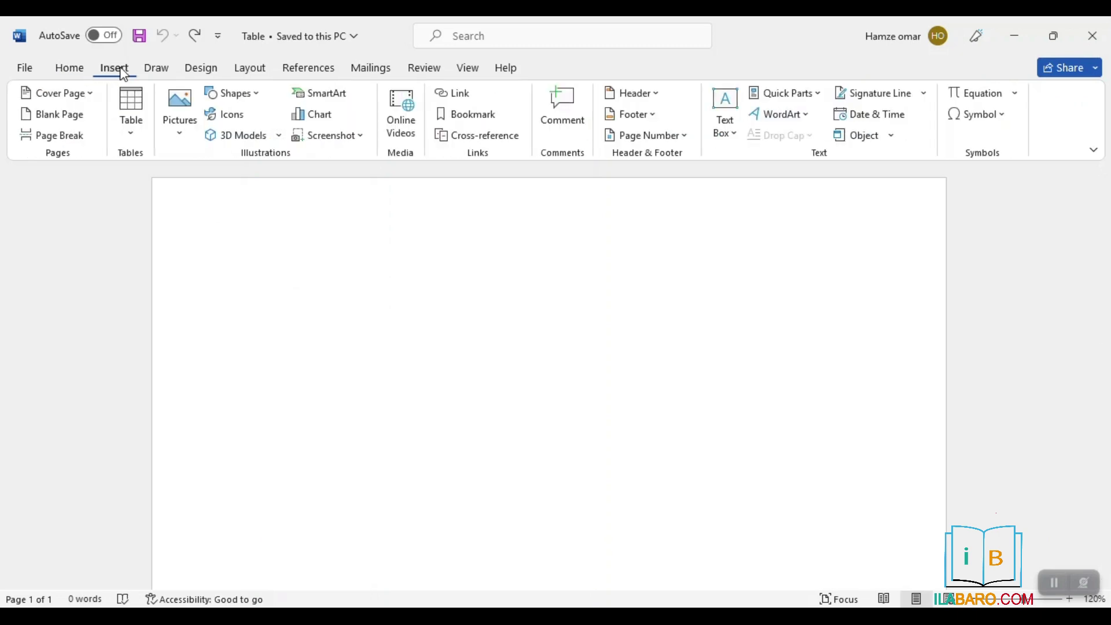
left_click(139, 134)
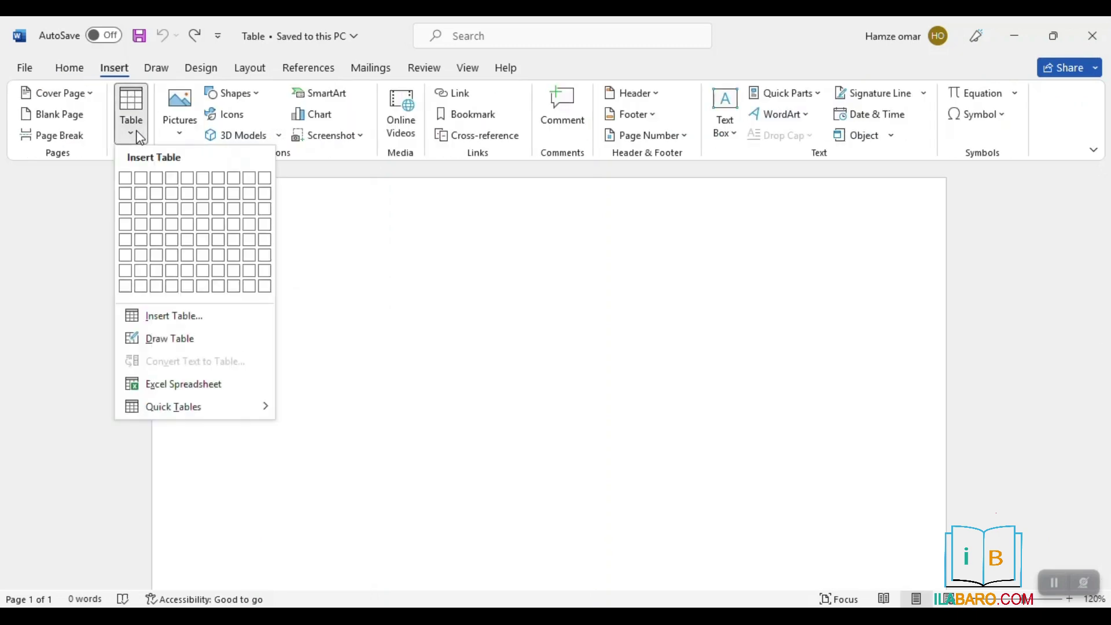
left_click(168, 317)
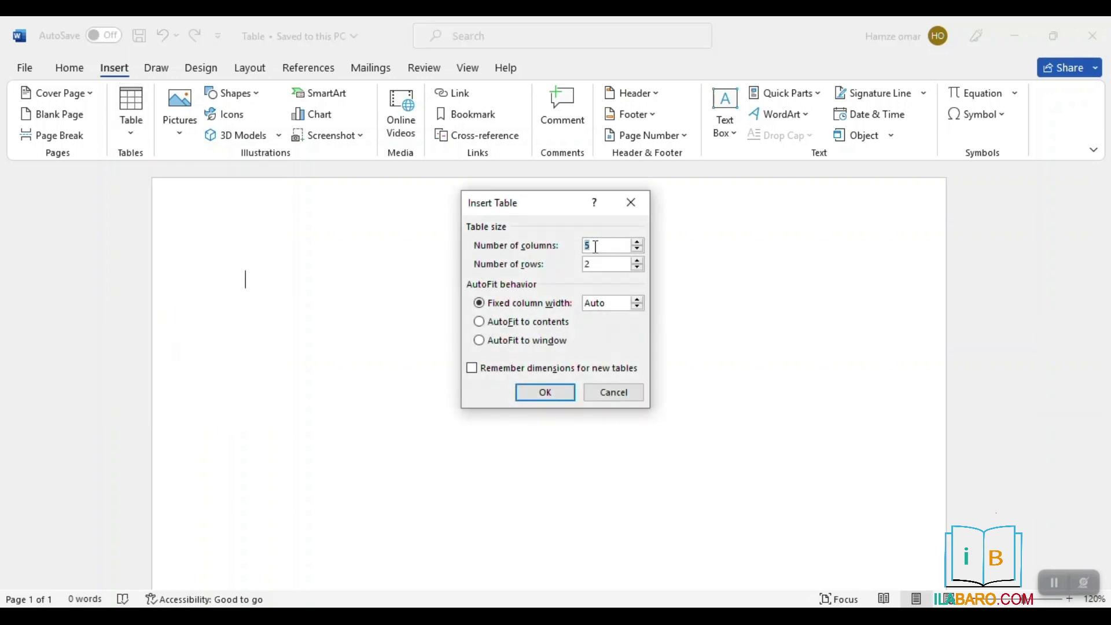
type("3")
left_click_drag(604, 262, 557, 270)
type("5")
left_click(540, 391)
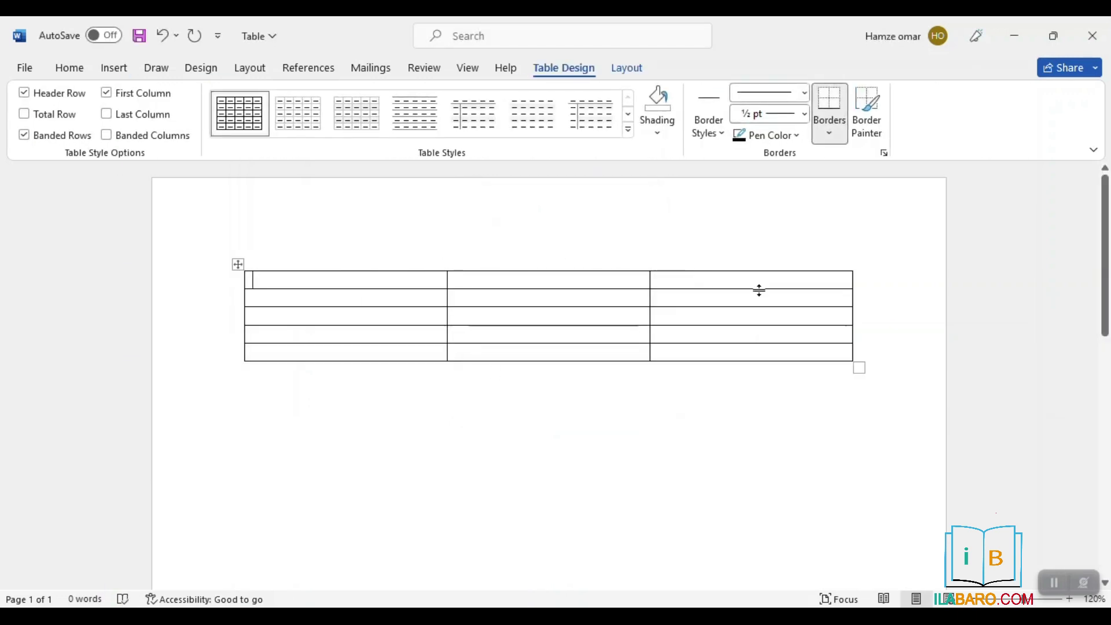
key("ctrl+z")
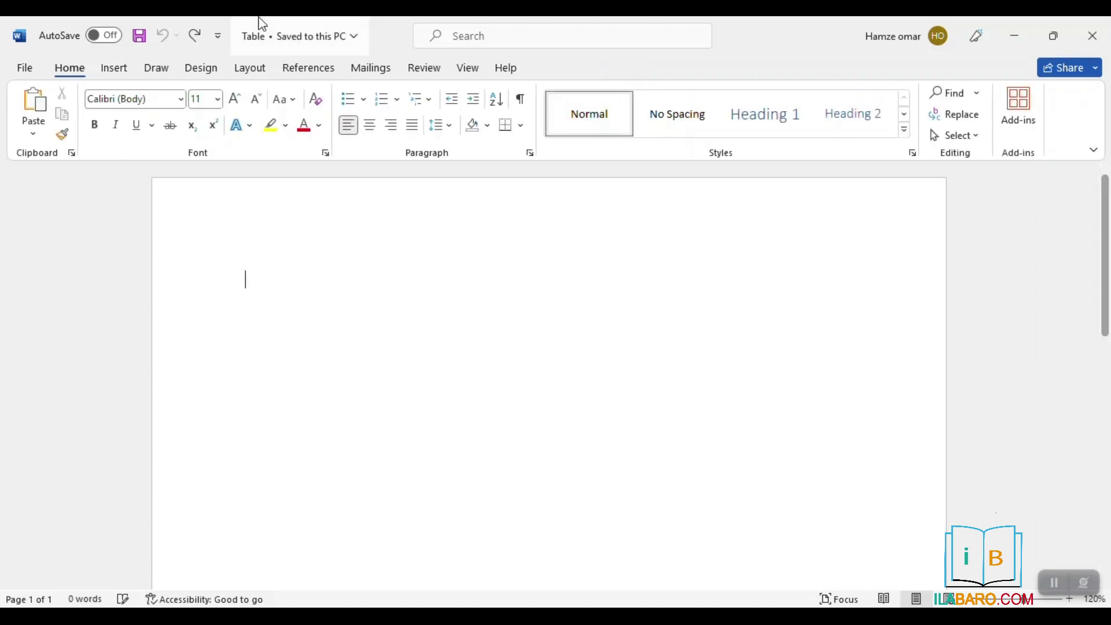
- Insert a table by specifying 4 columns and 6 rows as its dimensions
left_click(114, 68)
left_click(130, 110)
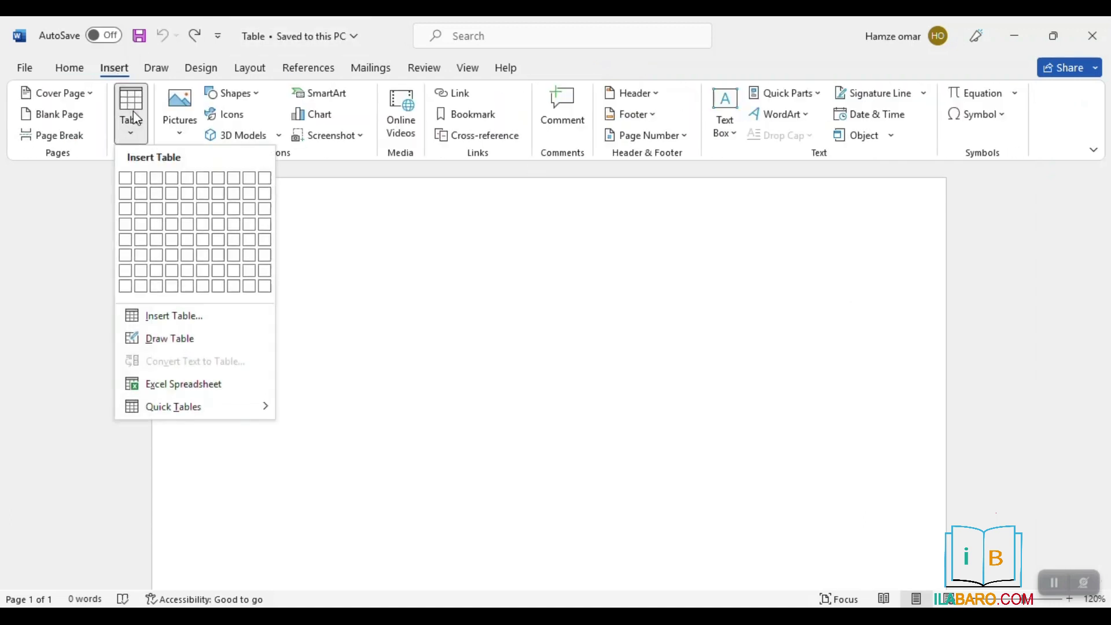
left_click(152, 317)
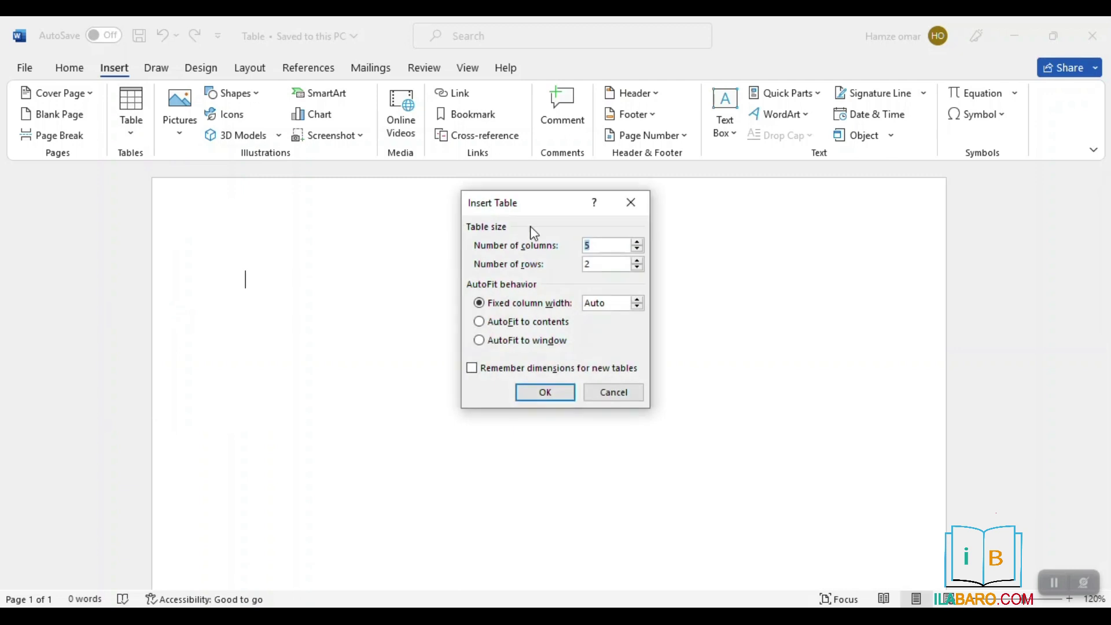
type("4")
double_click(605, 263)
type("6")
left_click(544, 392)
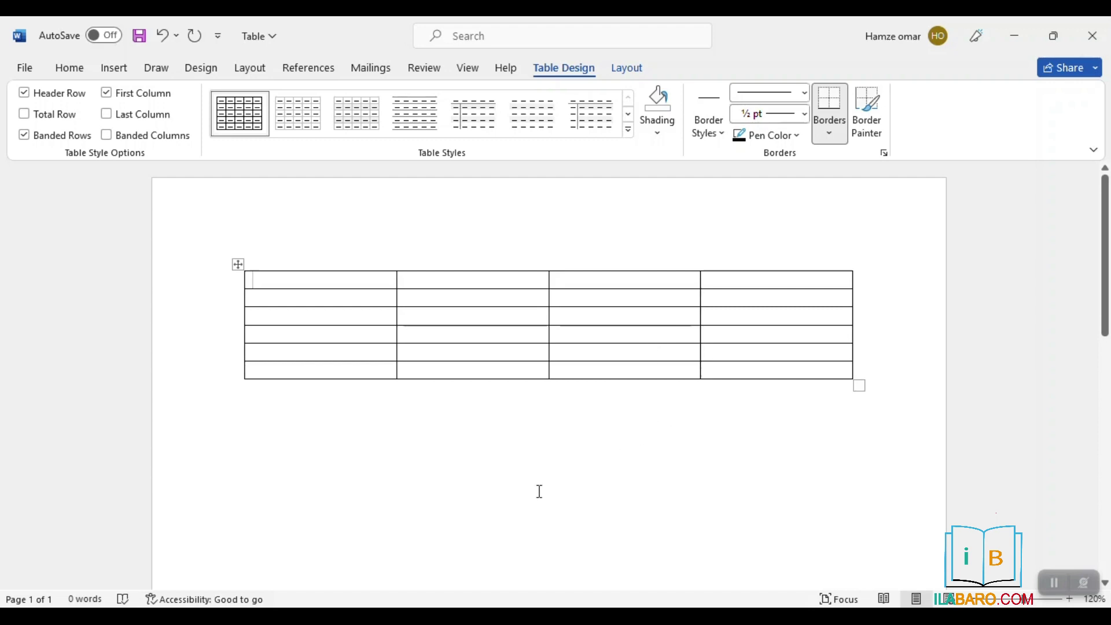
left_click(538, 488)
- Enter the headings MAGACA, TIRADA and QIIMAHA in the first three cells of the table's first row
left_click(300, 280)
type("A")
key("BackSpace")
type("MAGACA")
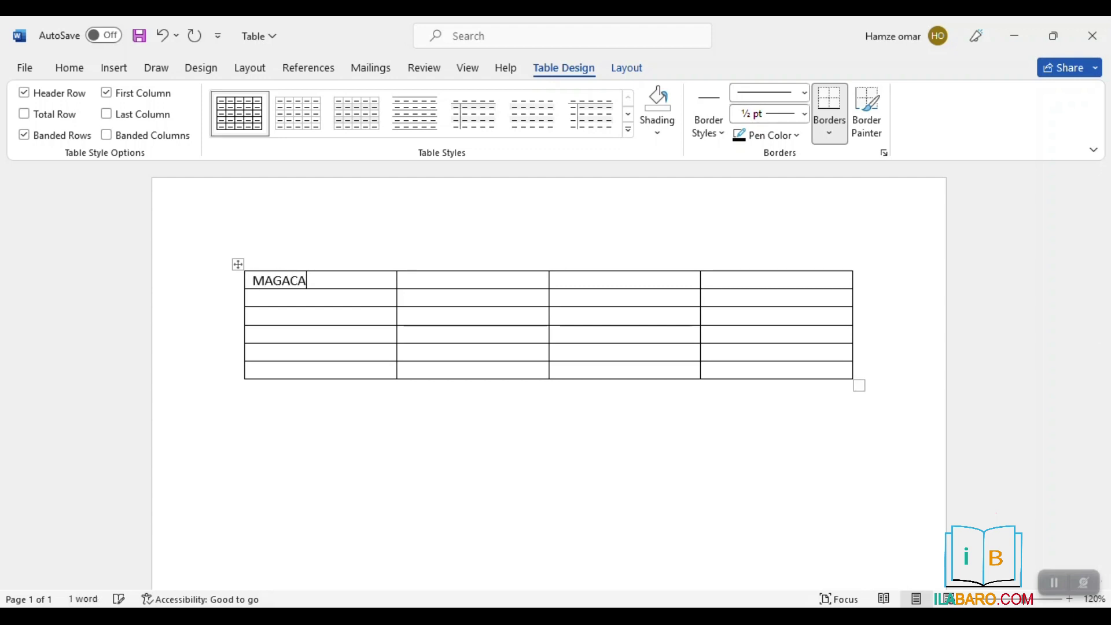
key("Tab")
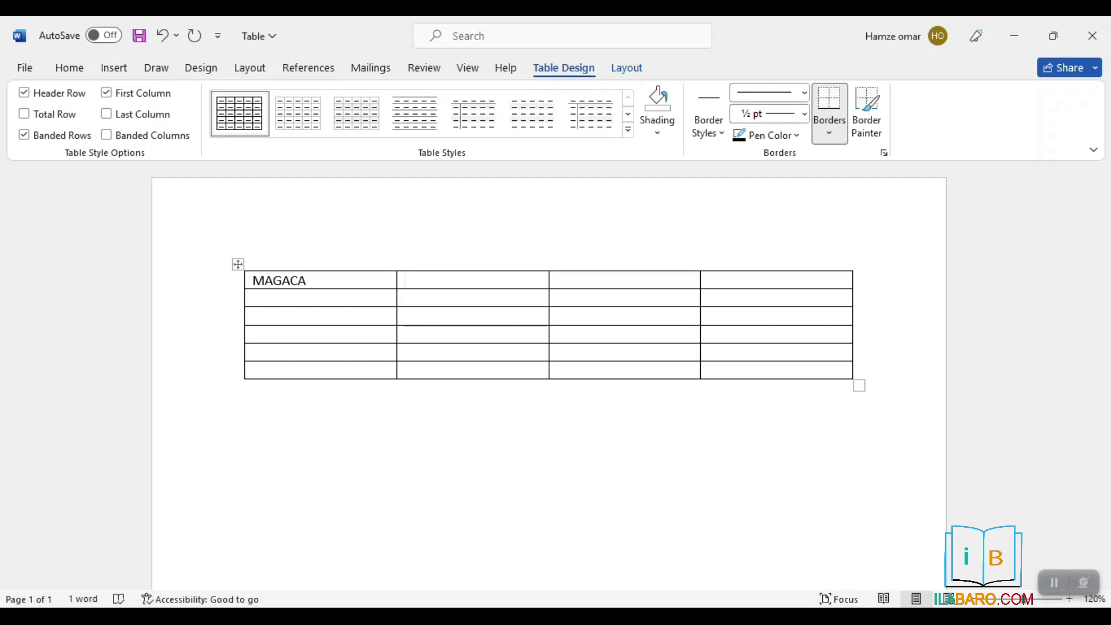
type("TIRADA")
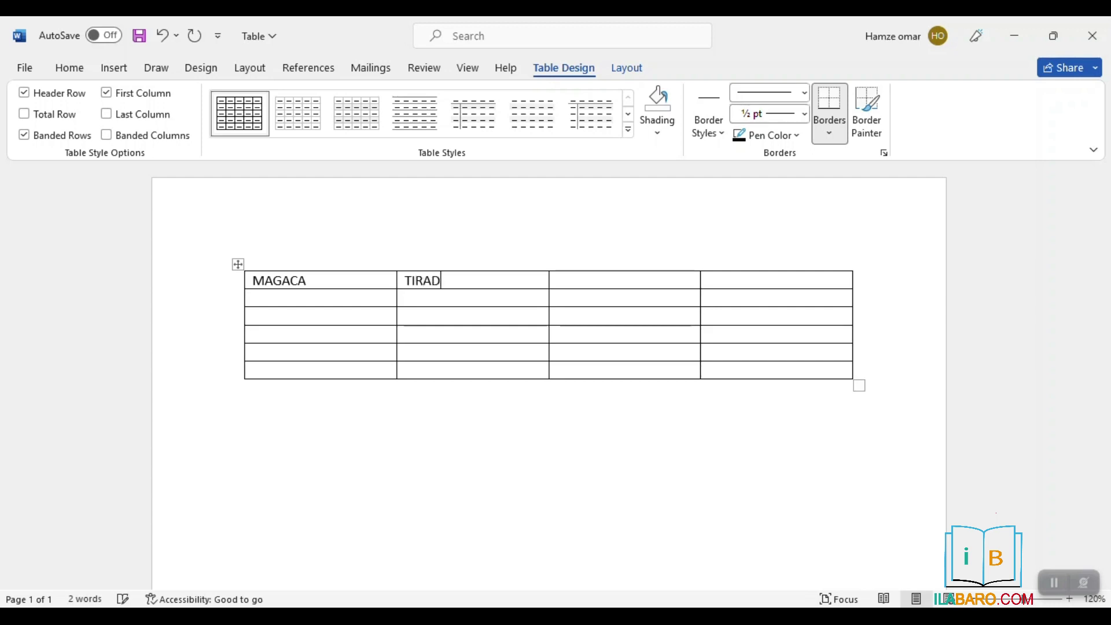
key("Tab")
type("QIIMAHA")
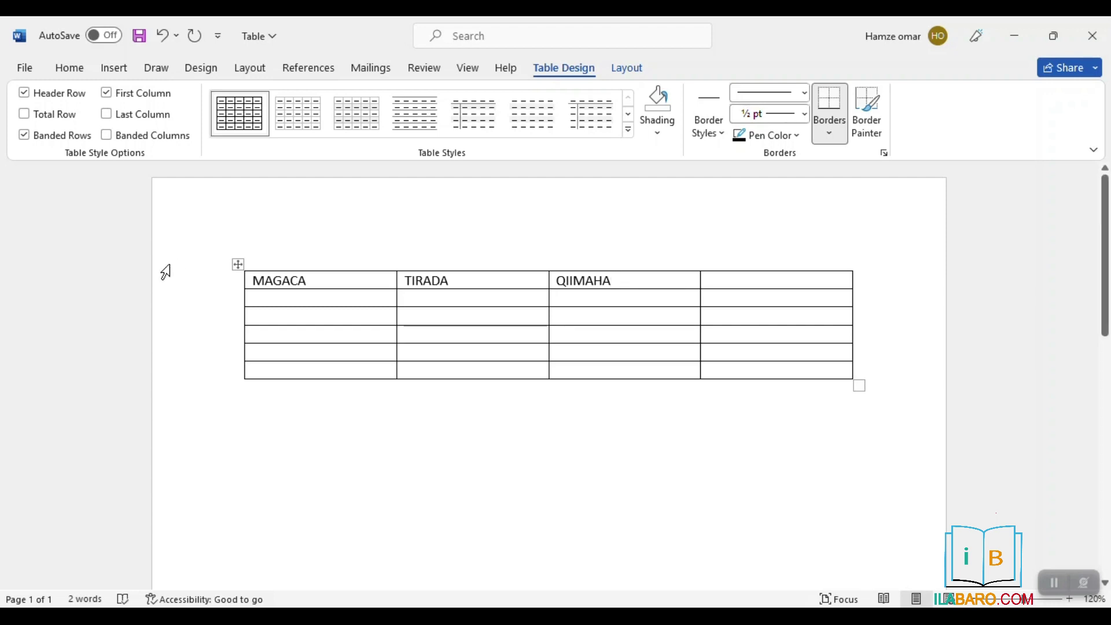
- Fill the first three cells below the MAGACA heading with Computers, Labtop and Hardis
left_click(298, 300)
type("COM")
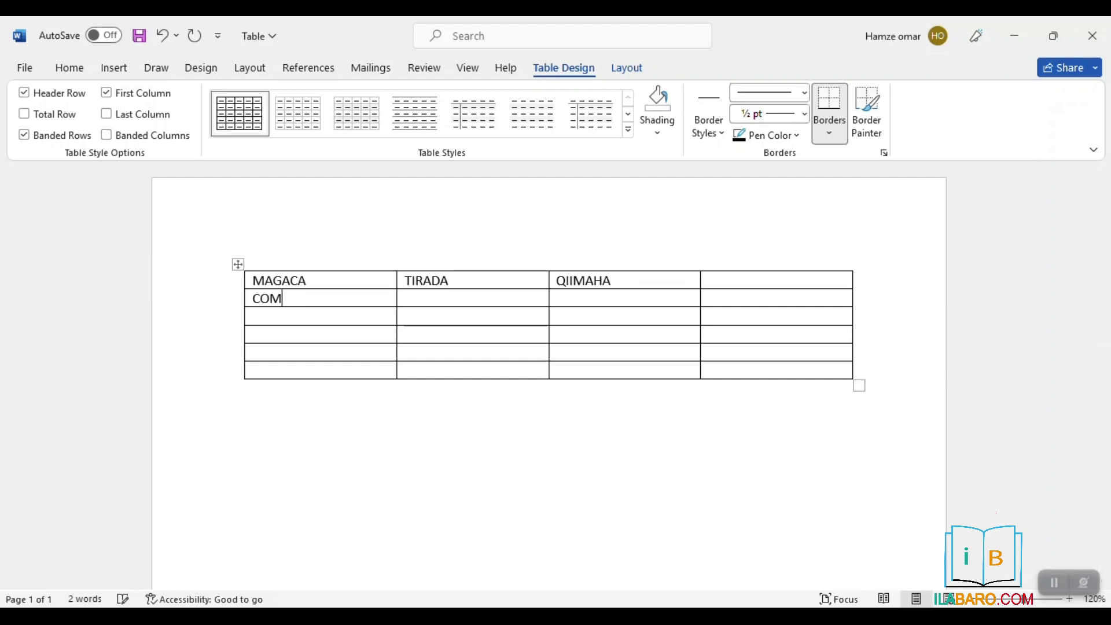
type("PUTERS")
key("BackSpace")
key("BackSpace")
key("BackSpace")
key("BackSpace")
key("BackSpace")
key("BackSpace")
key("BackSpace")
key("BackSpace")
type("omputers Labtop")
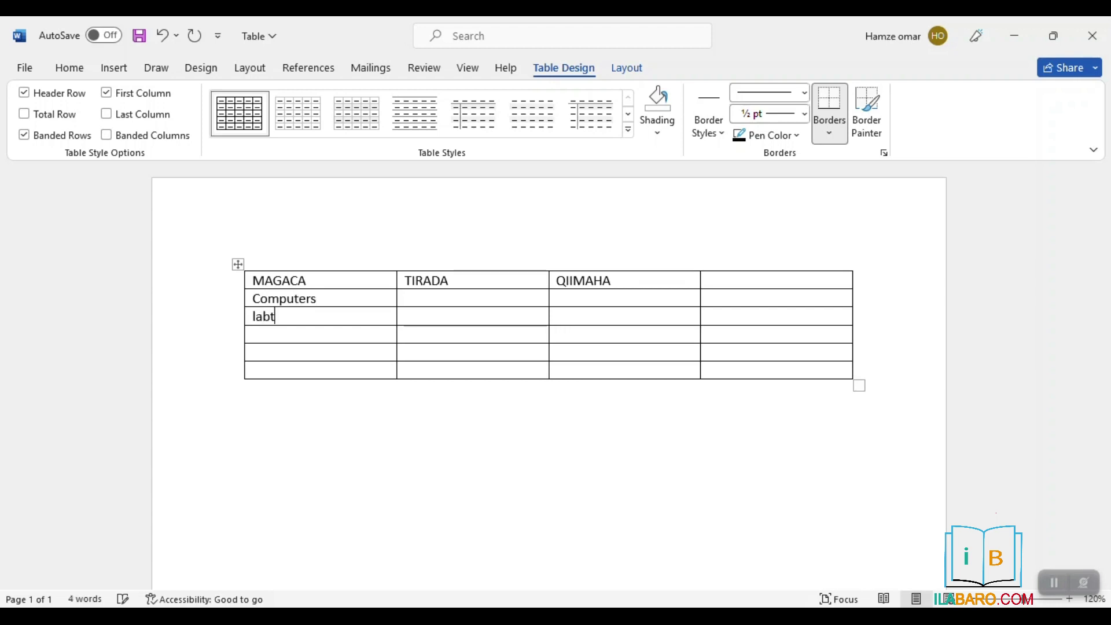
key("Down")
type("Hardis")
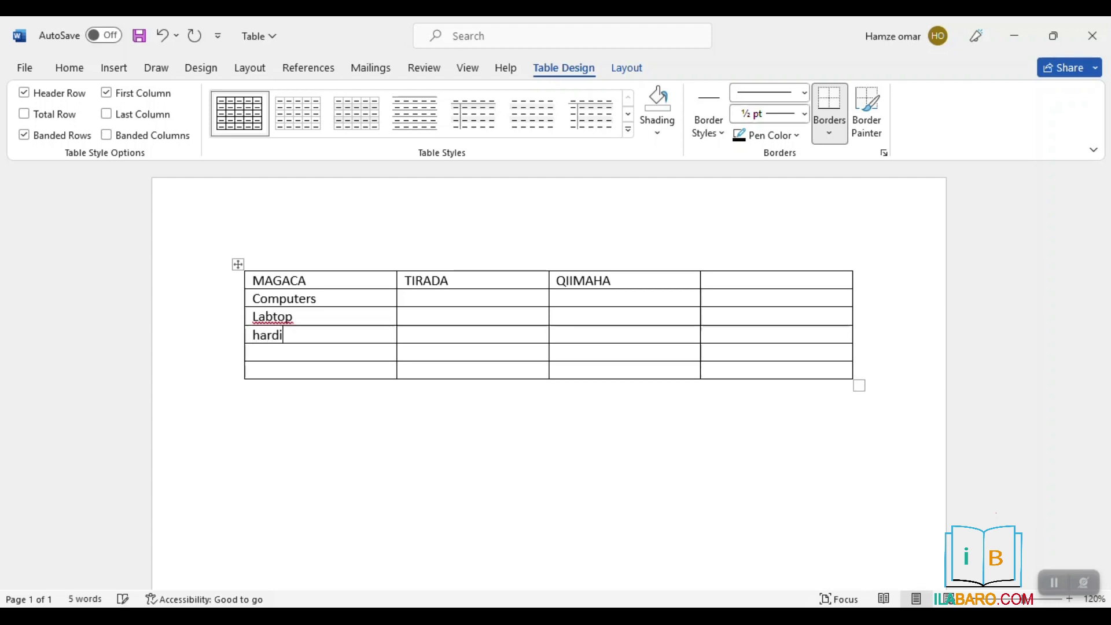
- Change the spelling of Labtop in the third row to Laptob
key("BackSpace")
type("b")
left_click(290, 335)
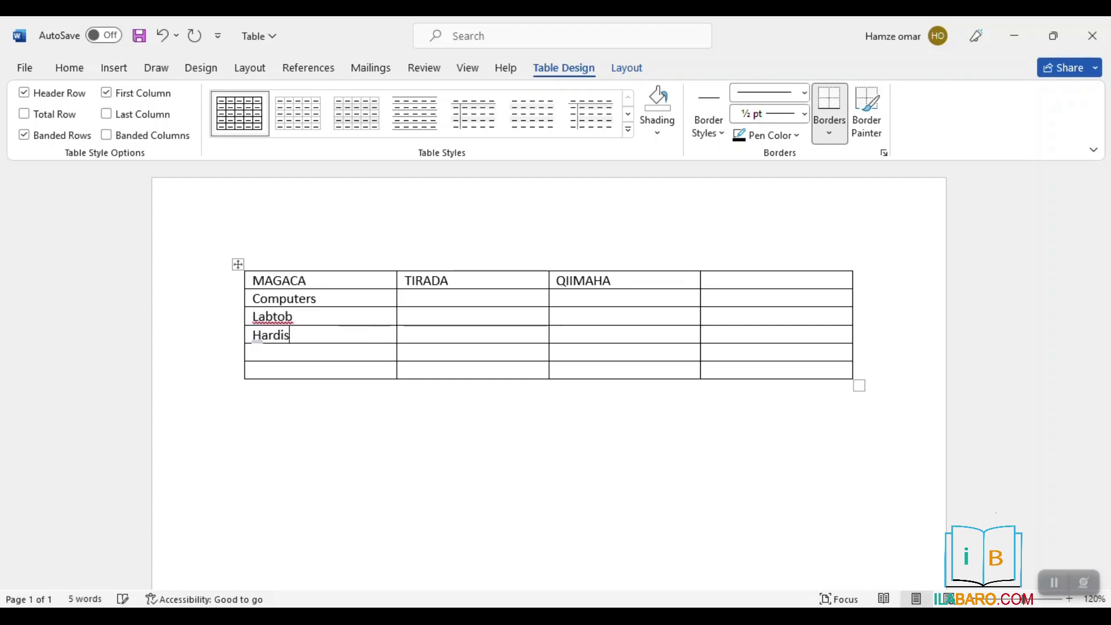
key("Up")
left_click(271, 316)
key("BackSpace")
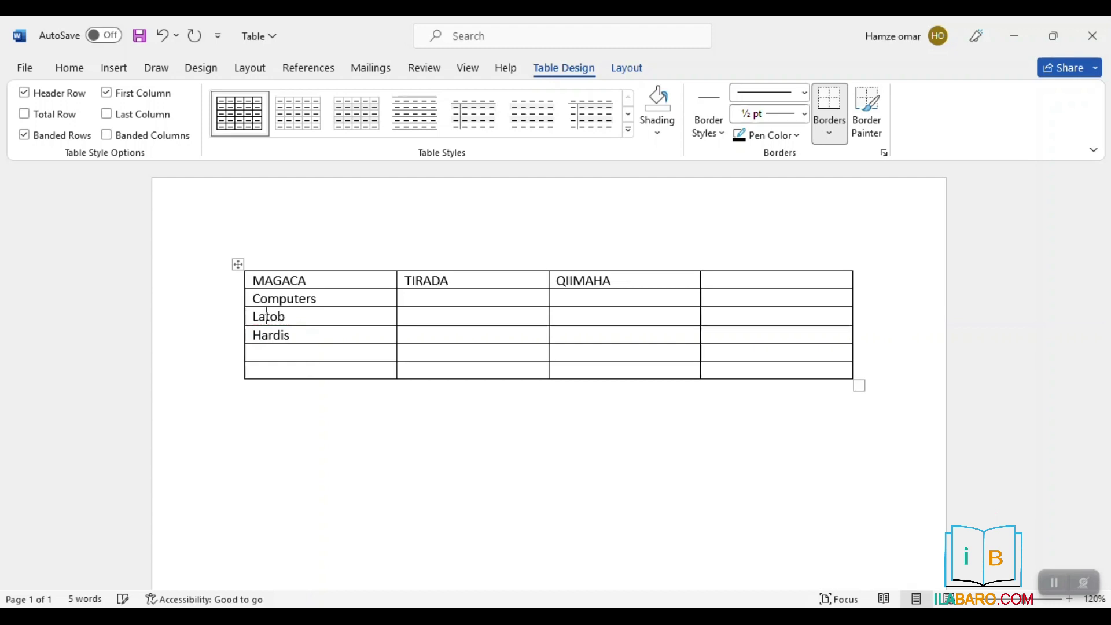
type("p")
- Complete the Hardis entry as Hardisk and enter Mouse in the cell below it
left_click(280, 334)
key("Down")
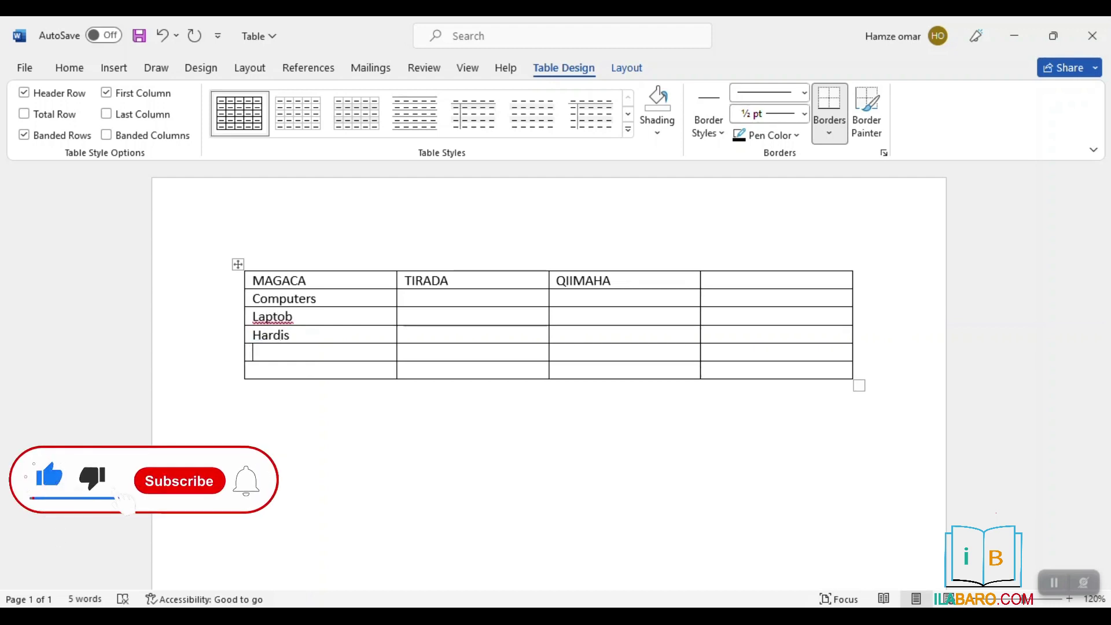
key("Up")
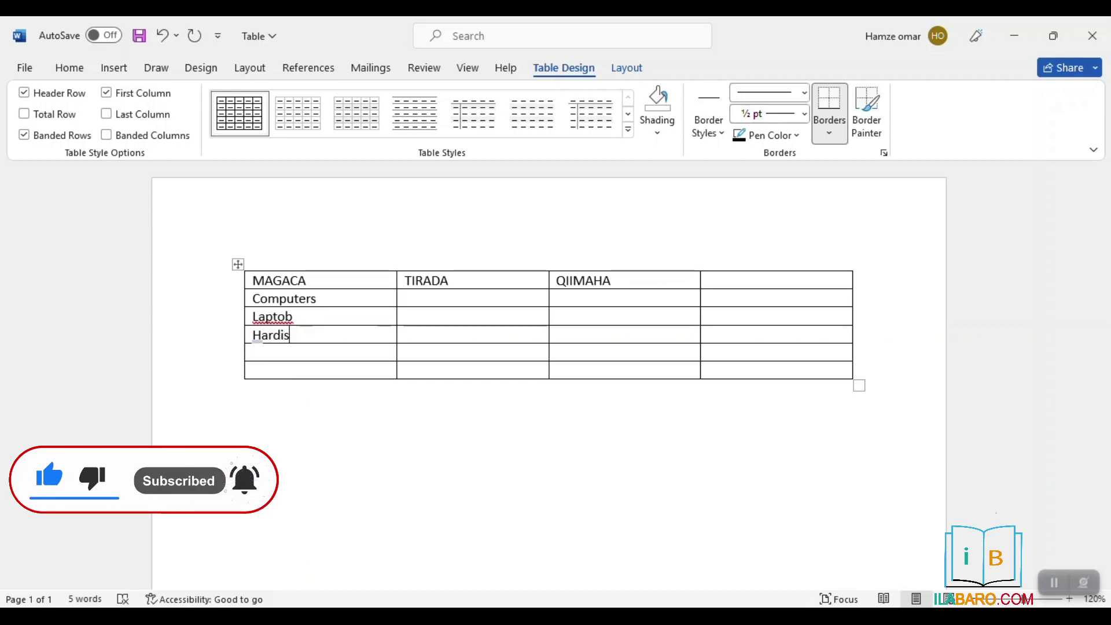
key("Right")
type("k")
key("Down")
type("mouse")
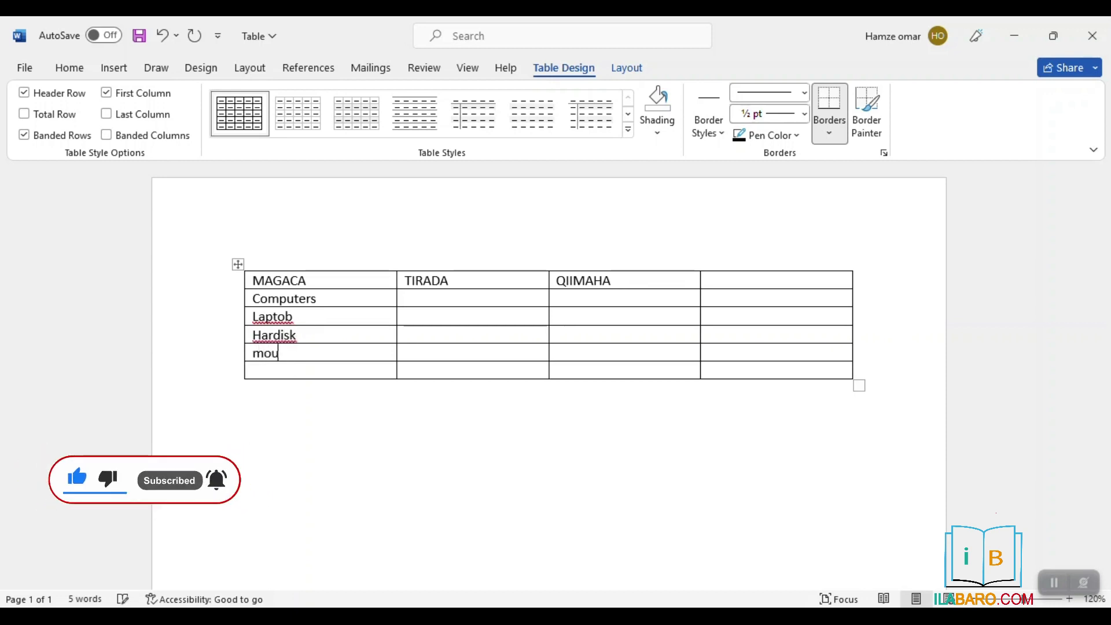
key("Down")
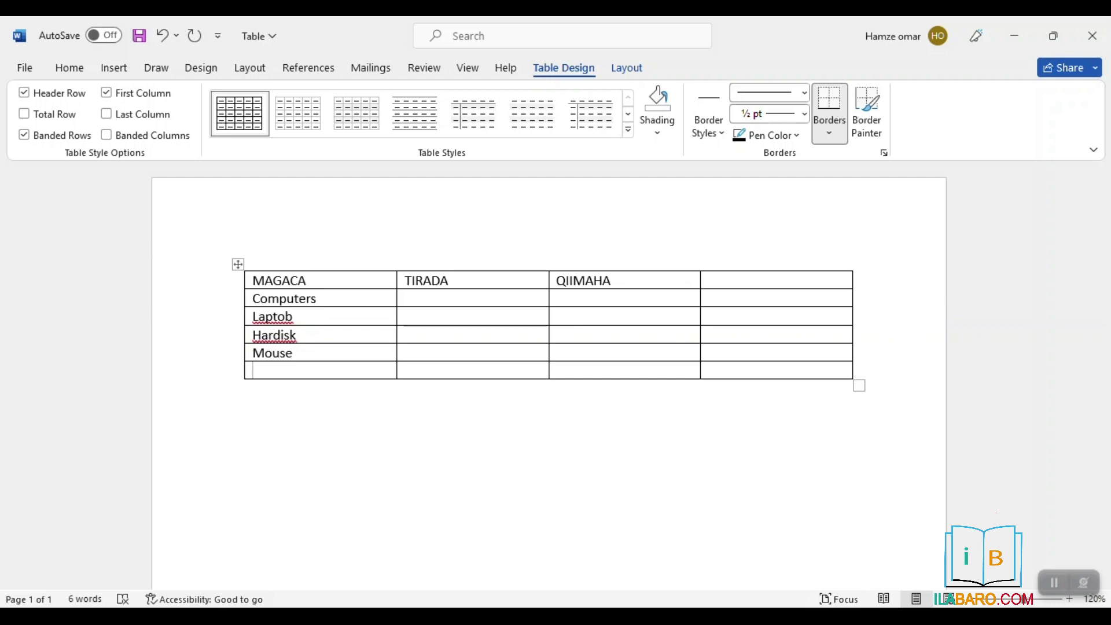
- Enter Cable in the last cell of the MAGACA column
type("cable")
key("Down")
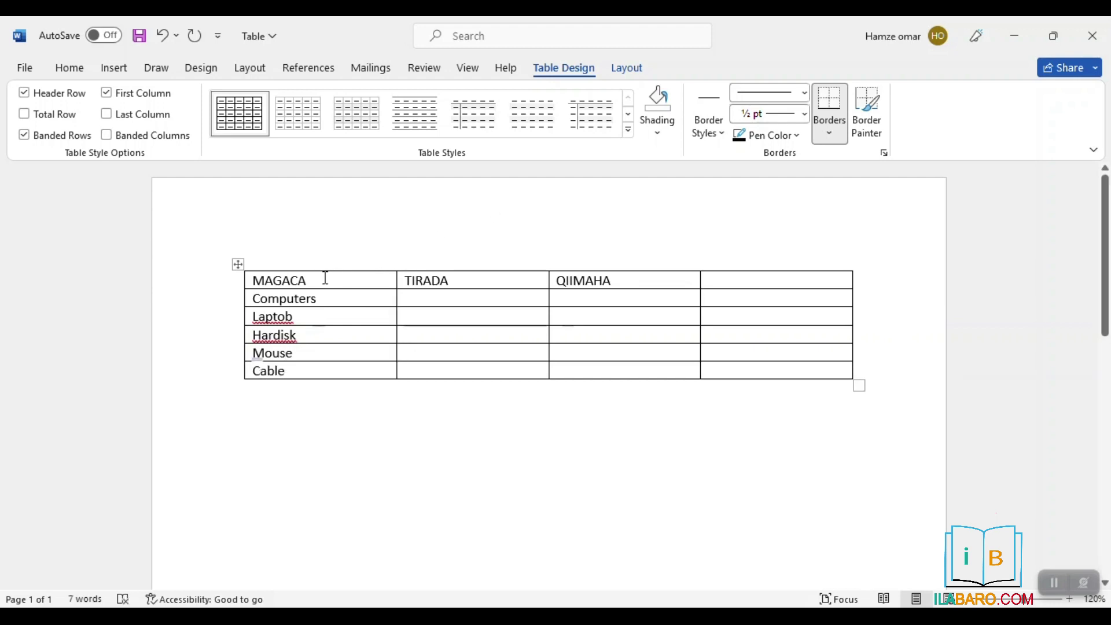
key("Up")
- Replace the misspelled Laptob and Hardisk entries with the suggested spellings Laptop and Har disk
right_click(266, 317)
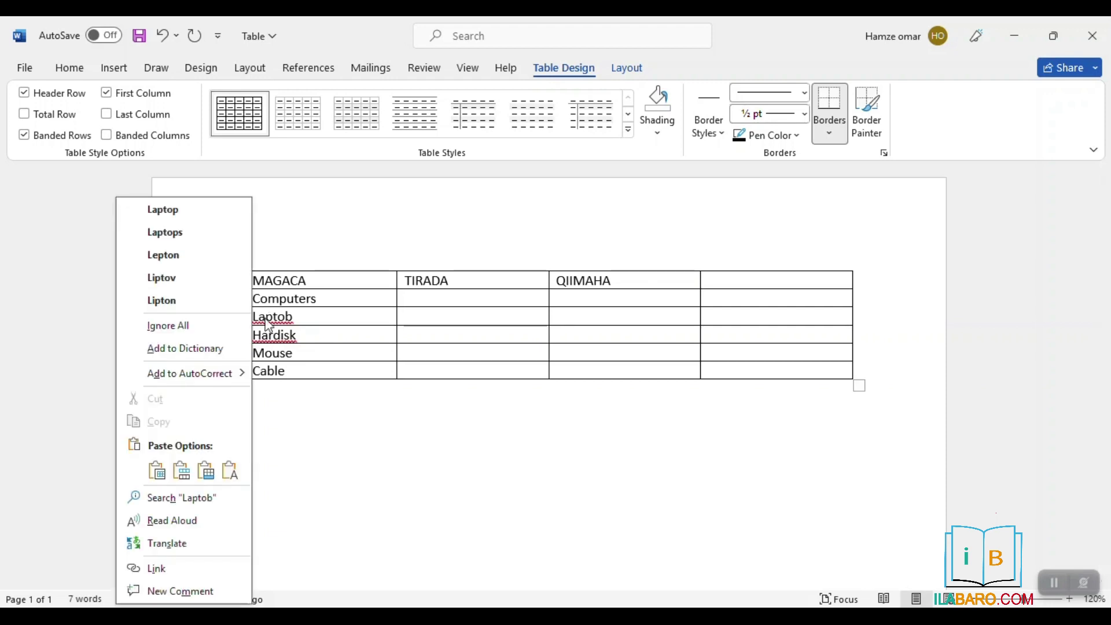
left_click(162, 215)
right_click(261, 330)
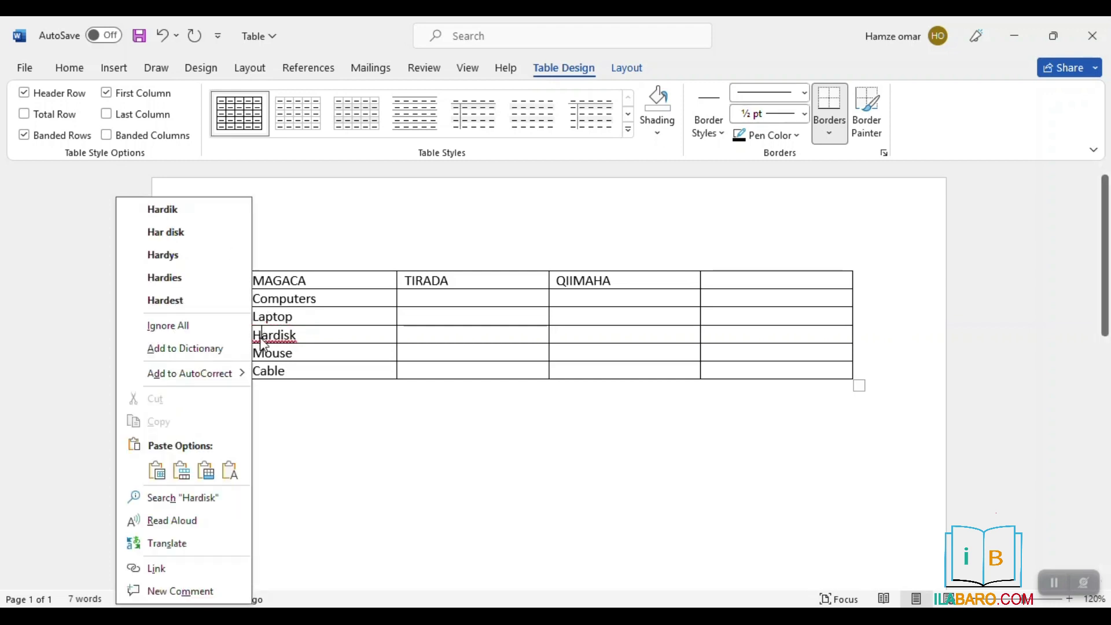
left_click(181, 236)
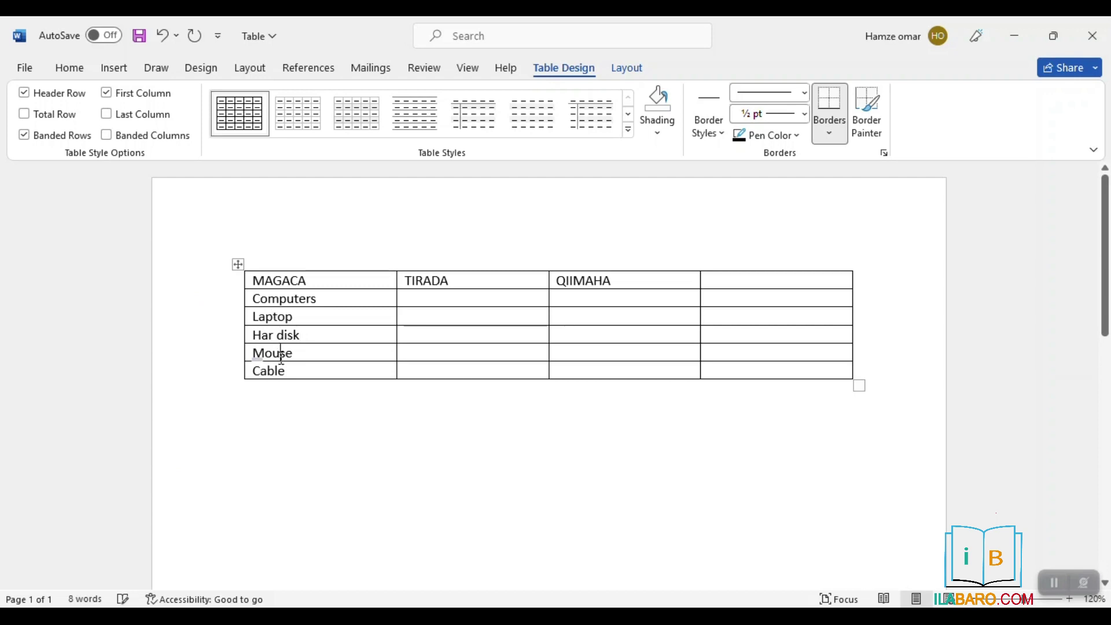
- Enter the TIRADA quantities 51 for Computers, 53 for Laptop and 53 for Har disk
left_click(441, 305)
type("56")
key("BackSpace")
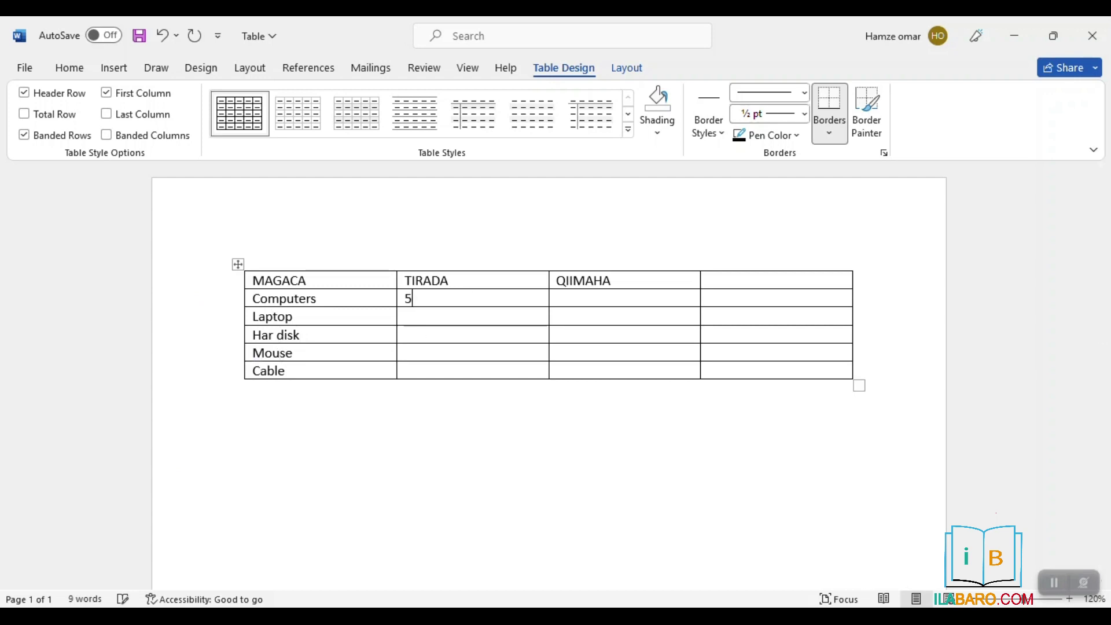
type("1")
key("Down")
type("53")
key("Down")
type("53")
key("Down")
- Enter the TIRADA quantities 69 for Mouse and 14 for Cable
type("6y4")
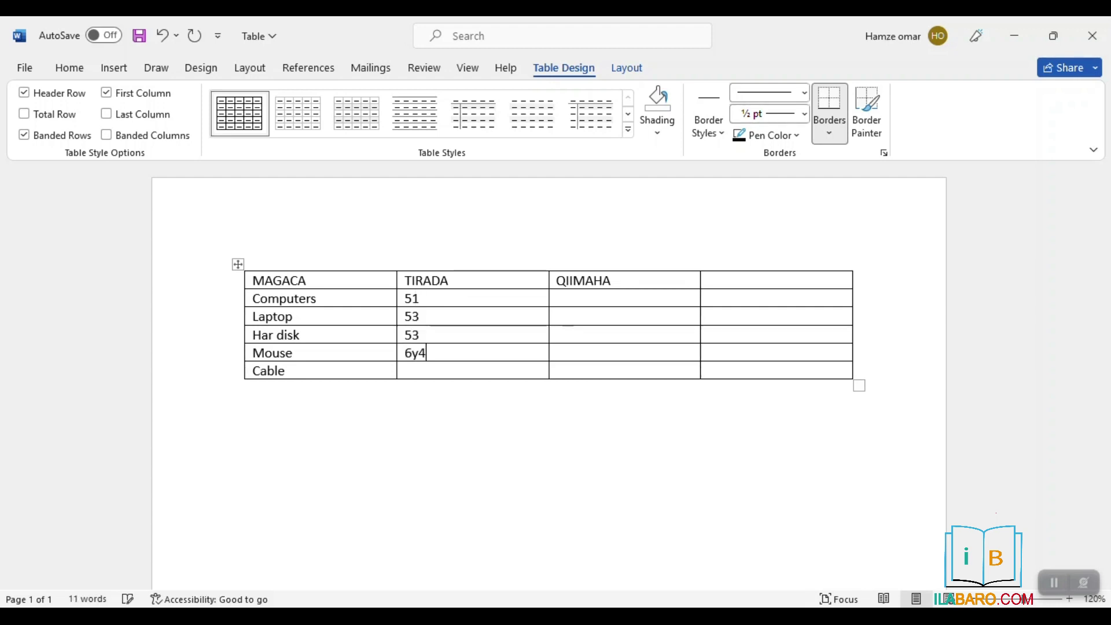
key("BackSpace")
key("BackSpace")
type("98")
key("BackSpace")
key("Down")
type("1")
- Enter the QIIMAHA prices 225$ for Computers, 320$ for Laptop and 70$ for Har disk
left_click(557, 316)
left_click(557, 297)
type("225")
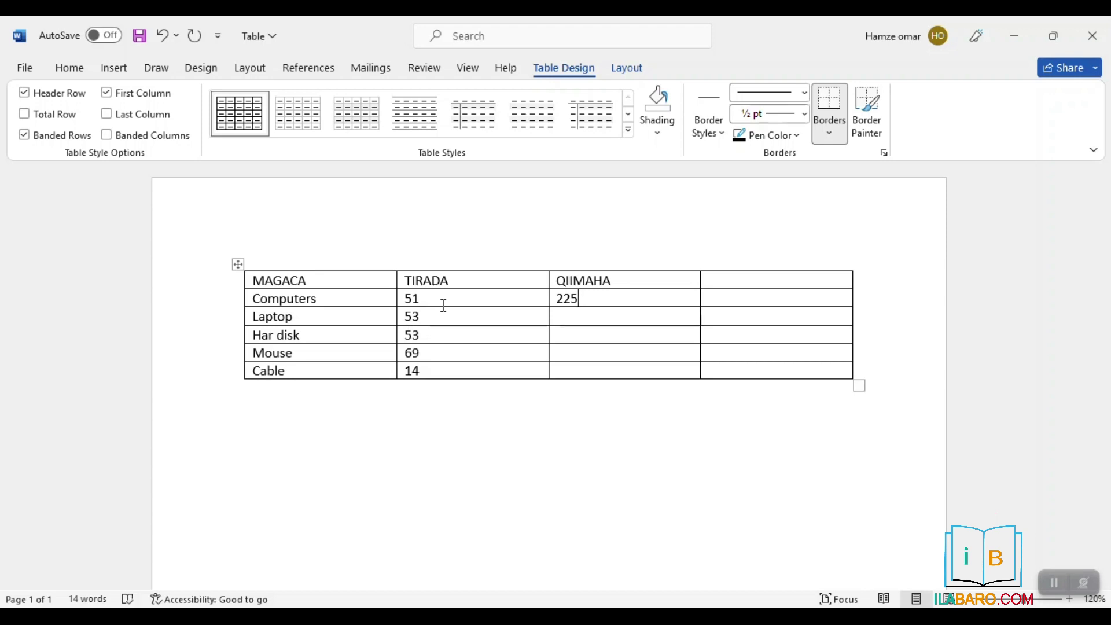
type("$")
key("Down")
type("32")
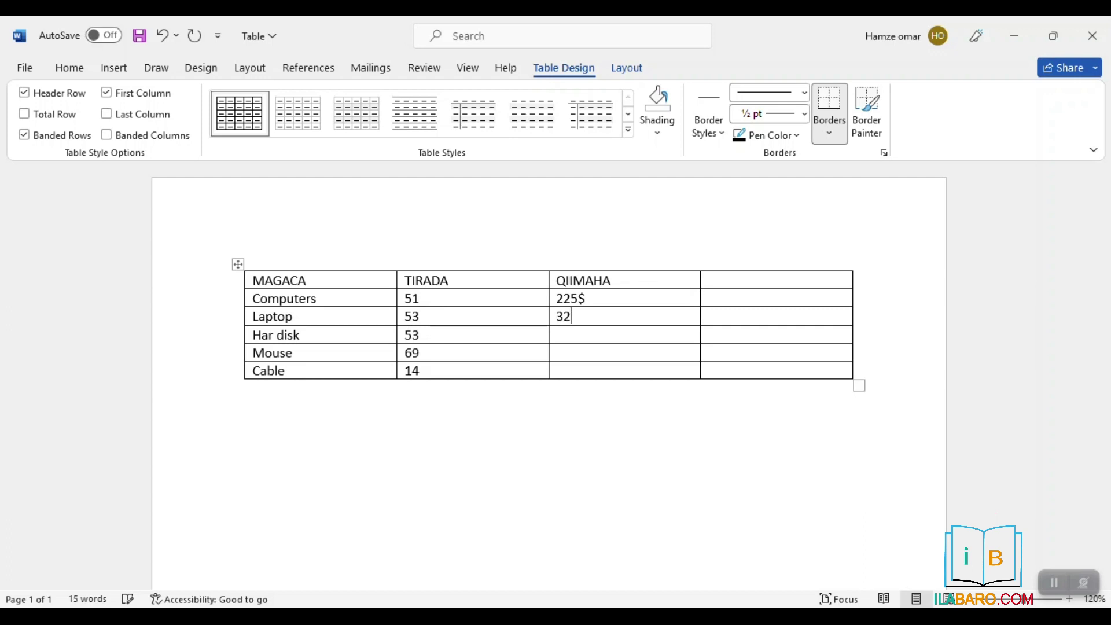
type("0$")
type("70")
type("$")
key("Down")
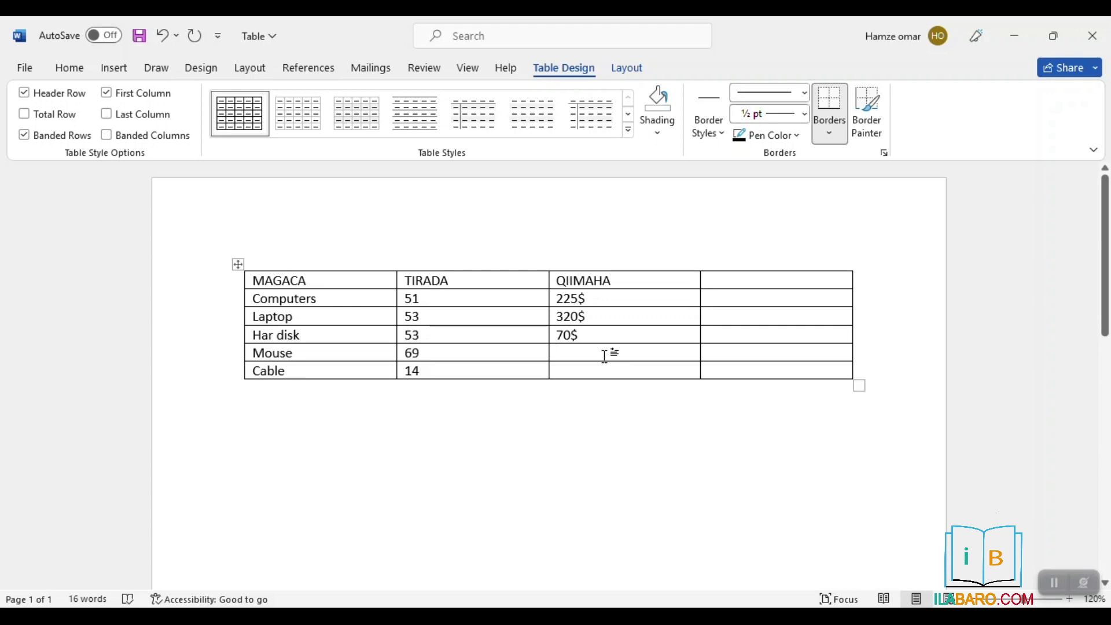
double_click(291, 228)
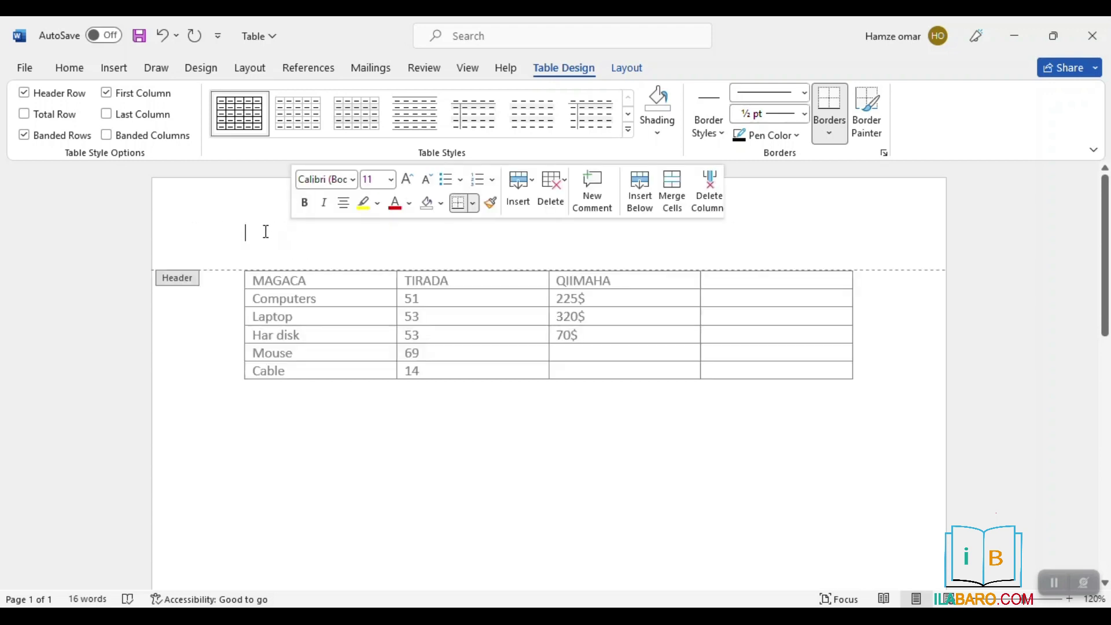
double_click(397, 412)
left_click(147, 392)
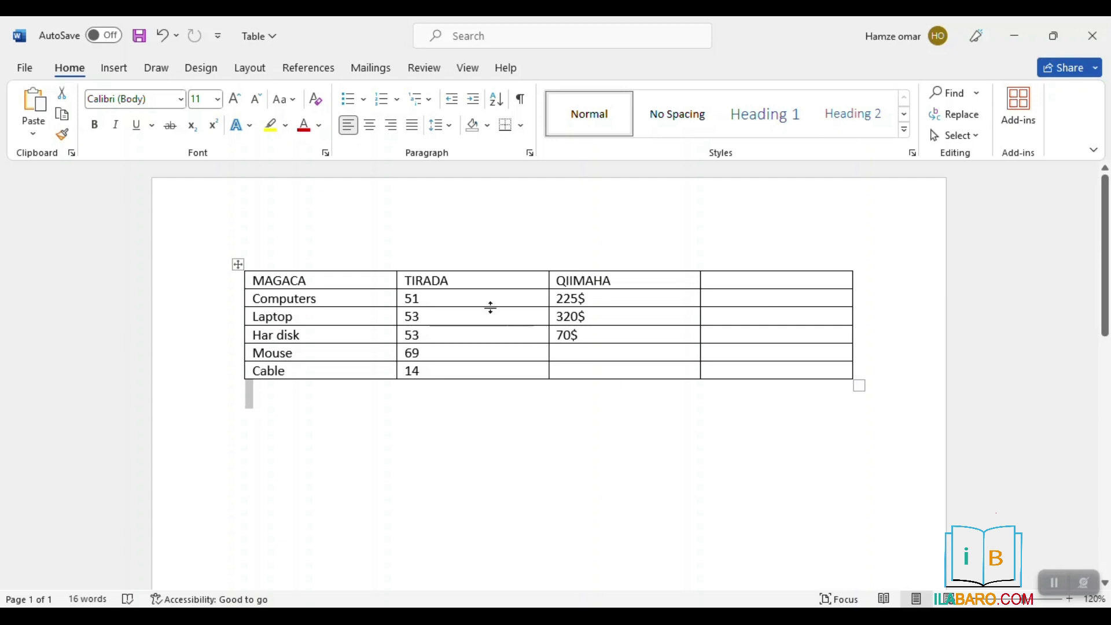
left_click(317, 284)
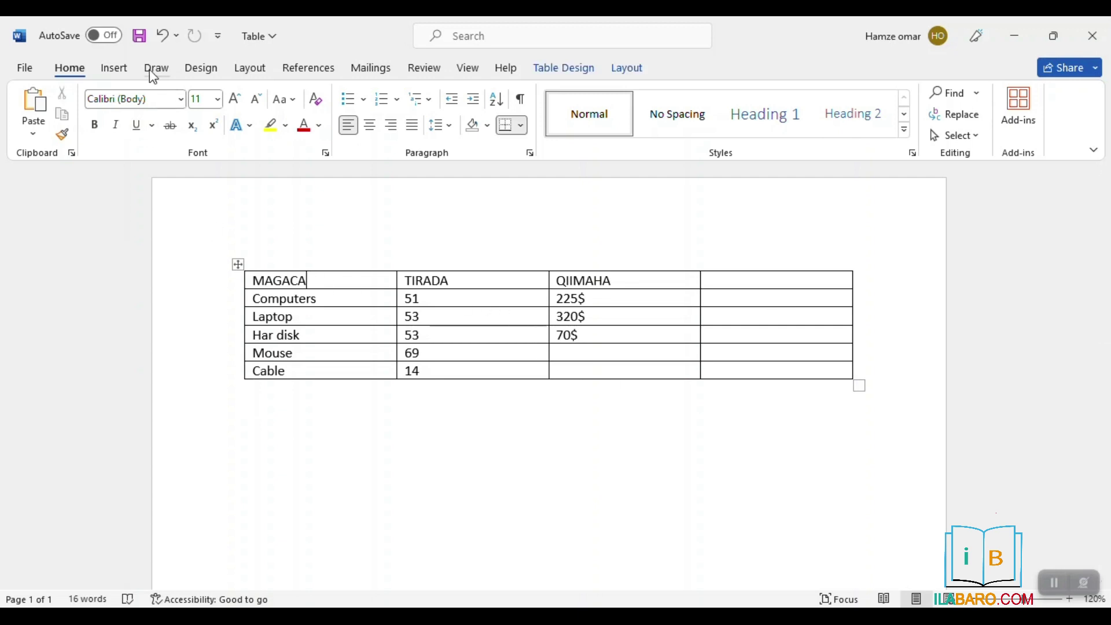
left_click(109, 70)
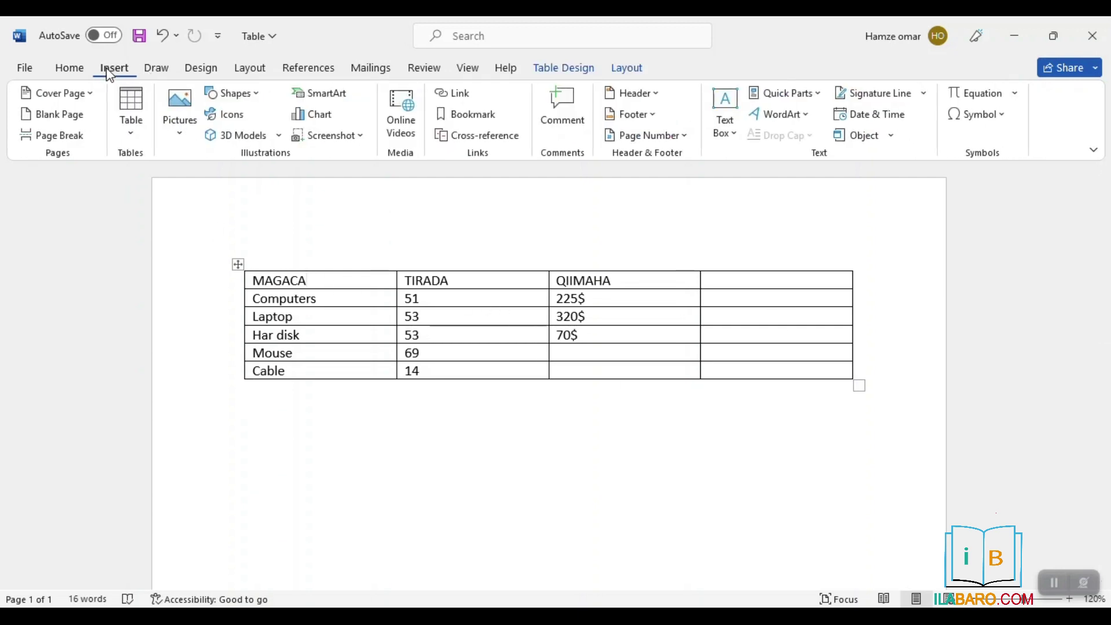
left_click(126, 139)
left_click(126, 138)
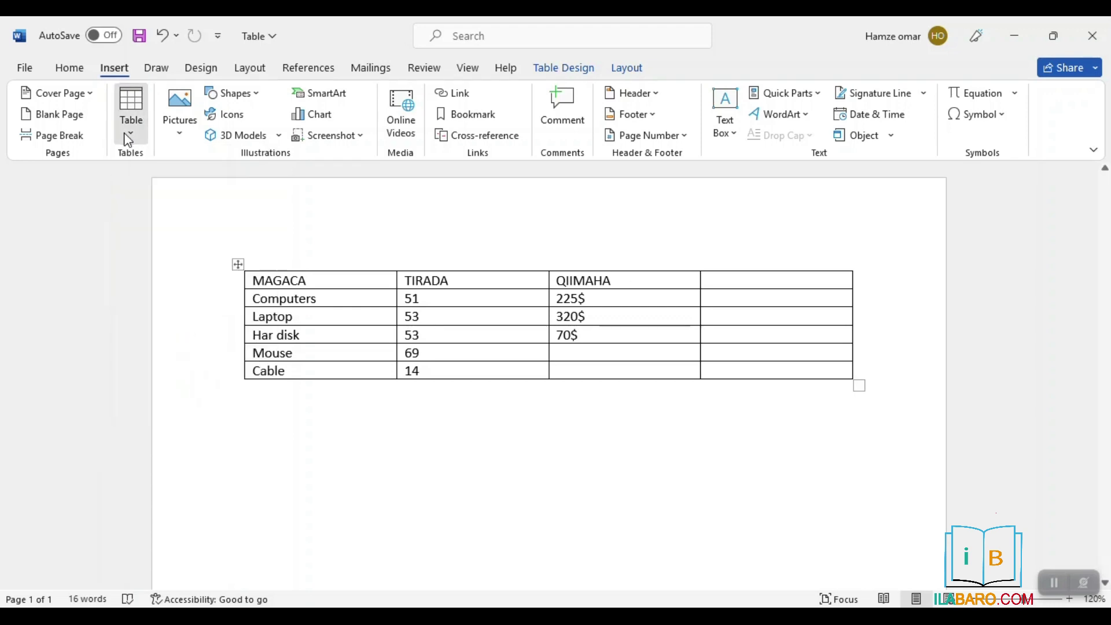
- Select the whole table and apply the grid table style with a black header row and grey banded rows
left_click(238, 265)
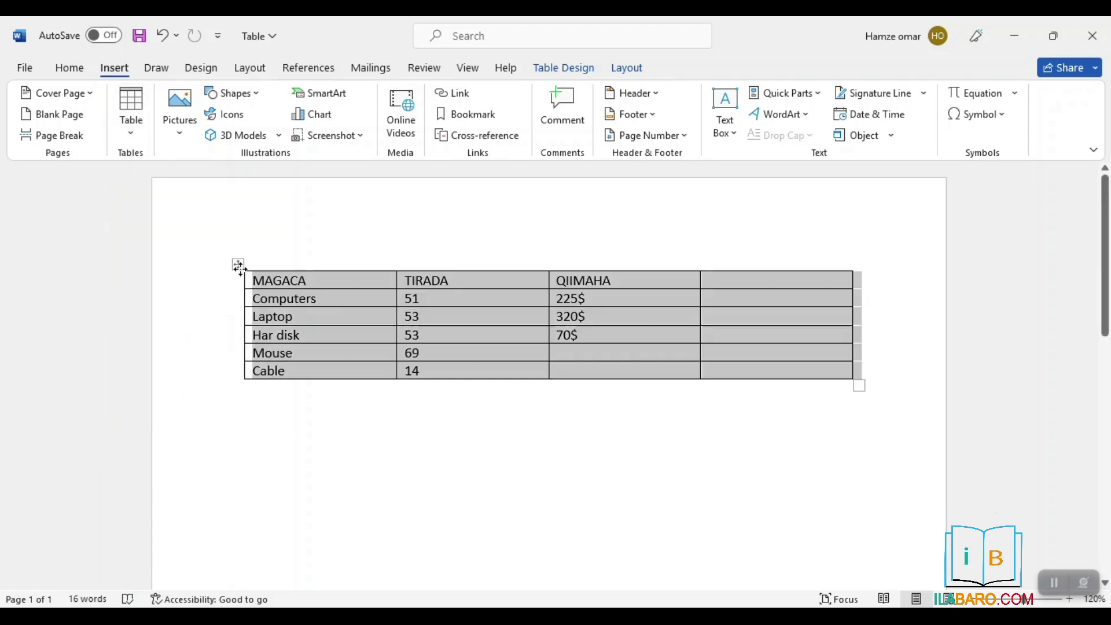
left_click(554, 72)
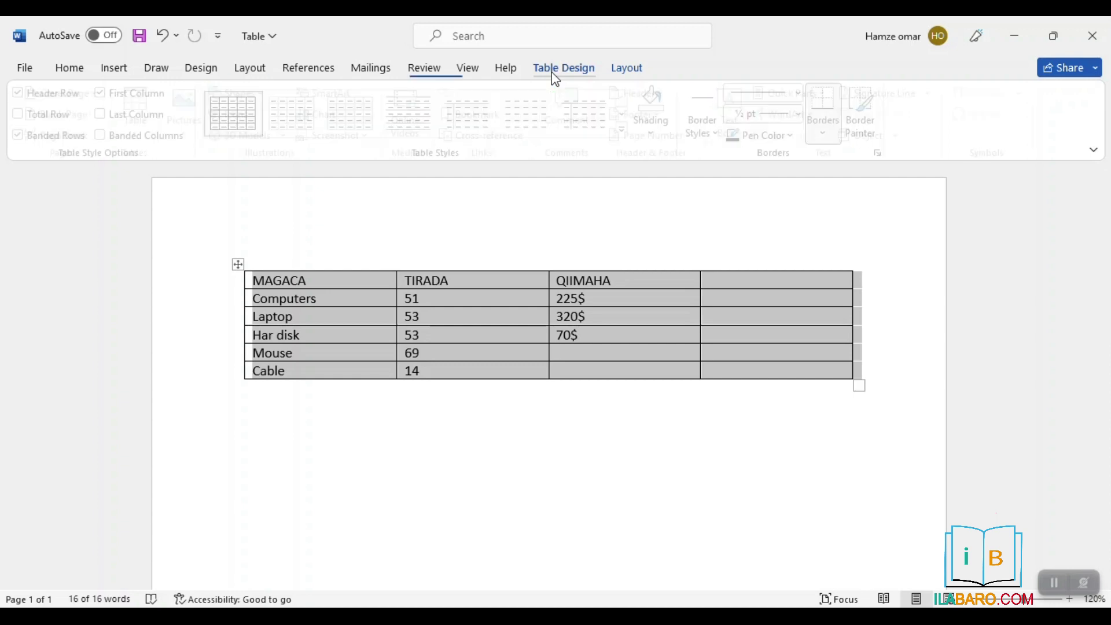
left_click(619, 72)
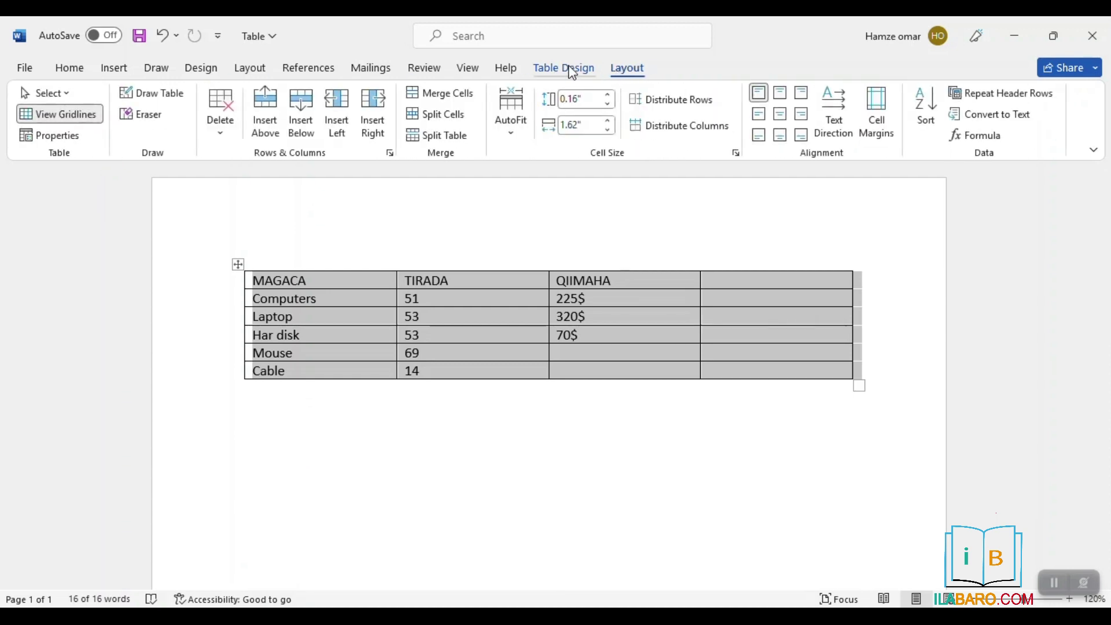
left_click(556, 74)
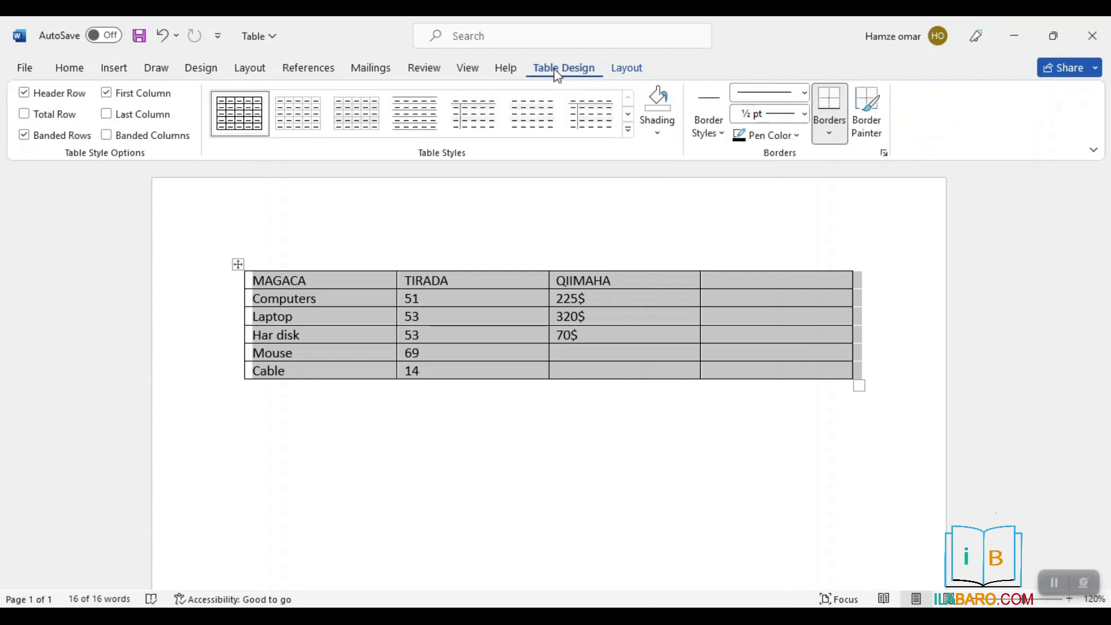
left_click(636, 70)
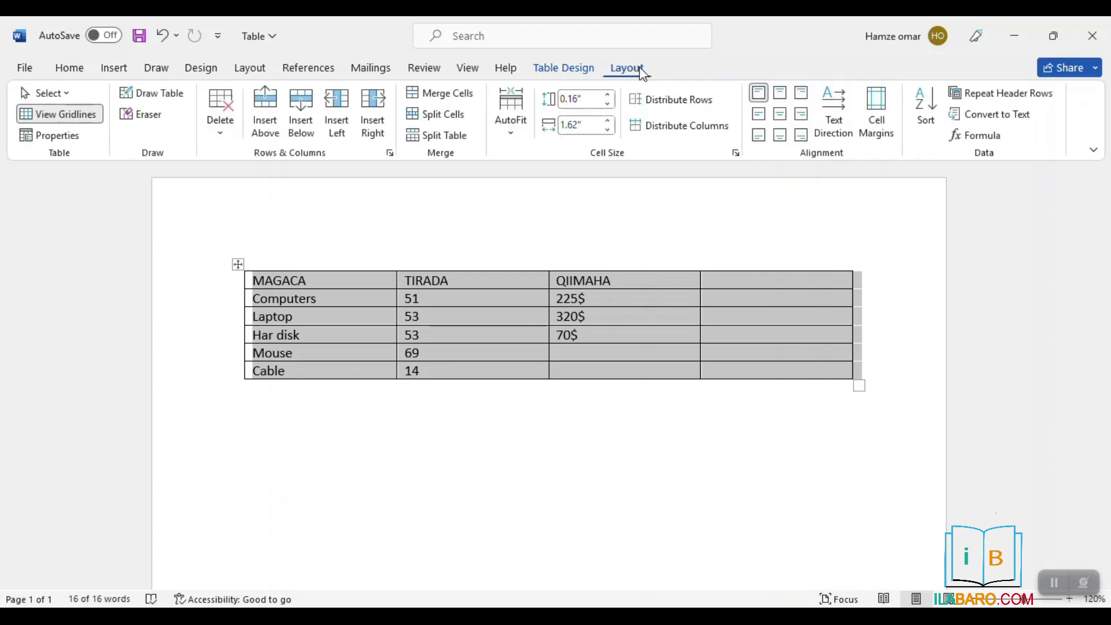
left_click(570, 67)
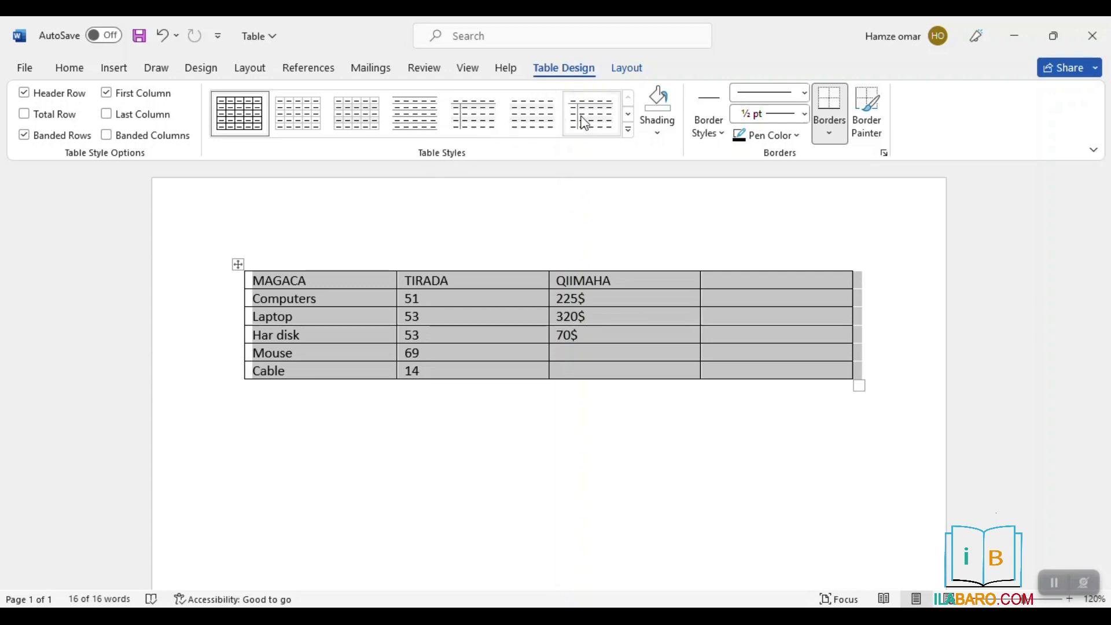
left_click(628, 133)
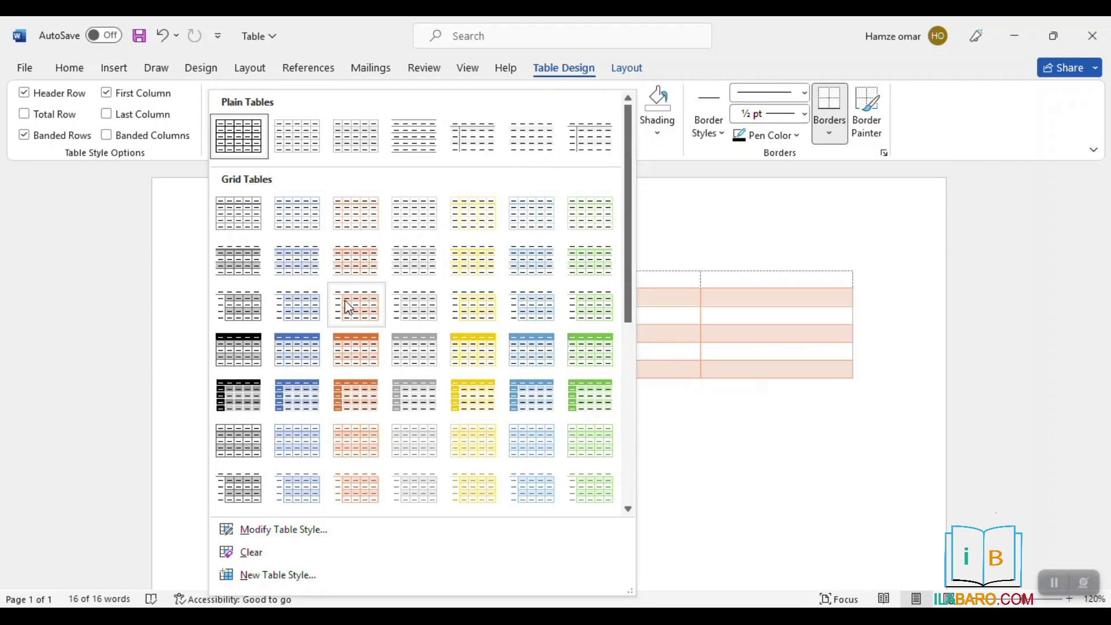
left_click(237, 354)
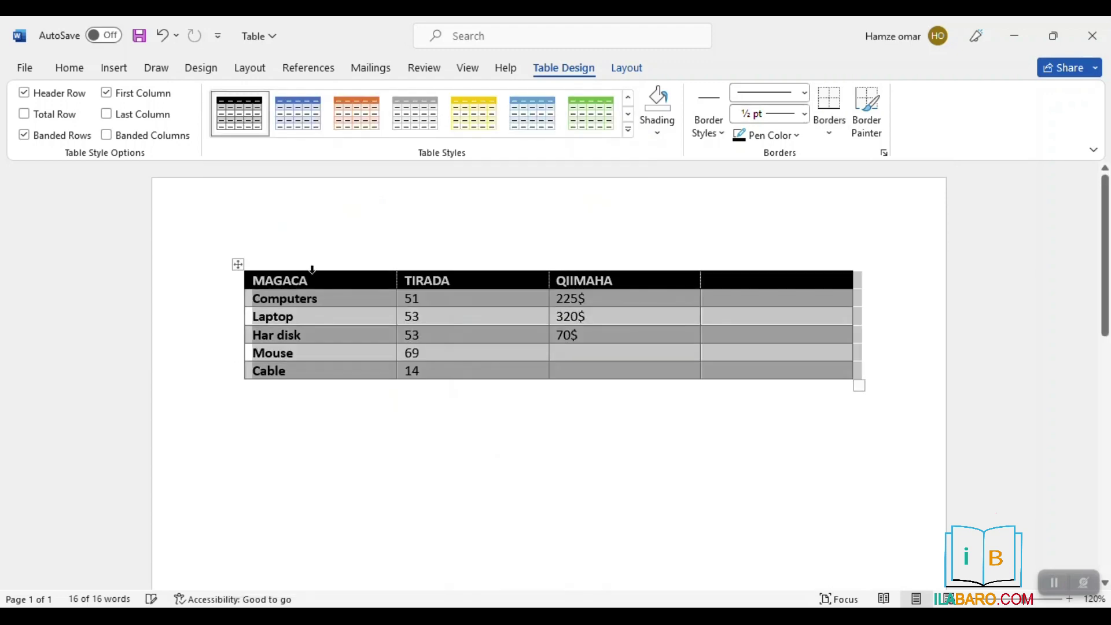
left_click(433, 288)
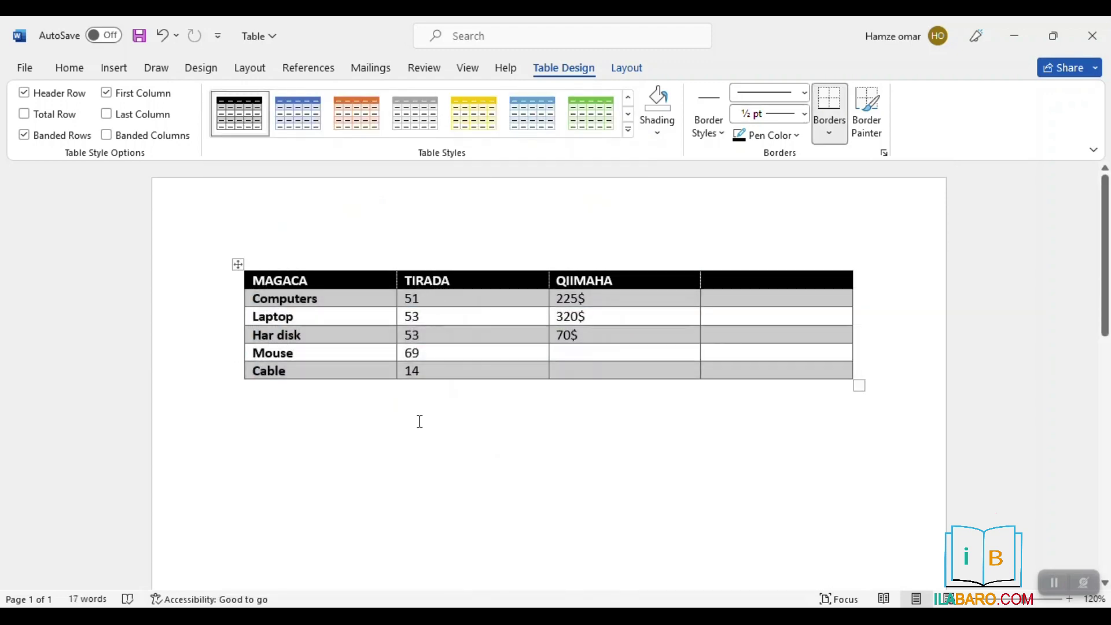
- Change the table to the grid table style with a blue header row and light blue banded rows
left_click(542, 114)
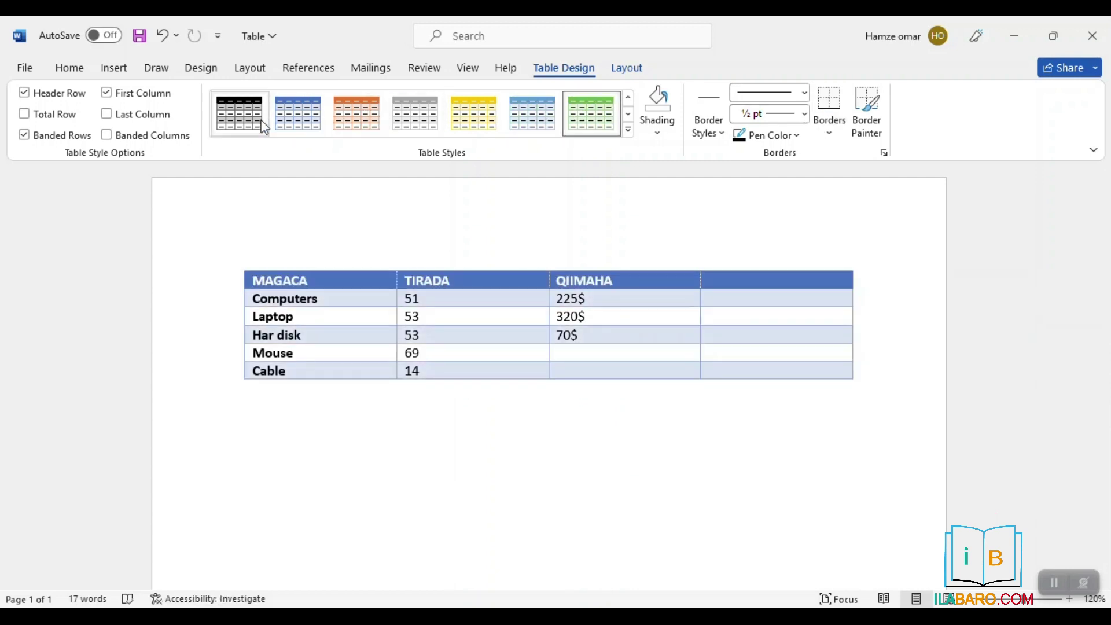
left_click(297, 111)
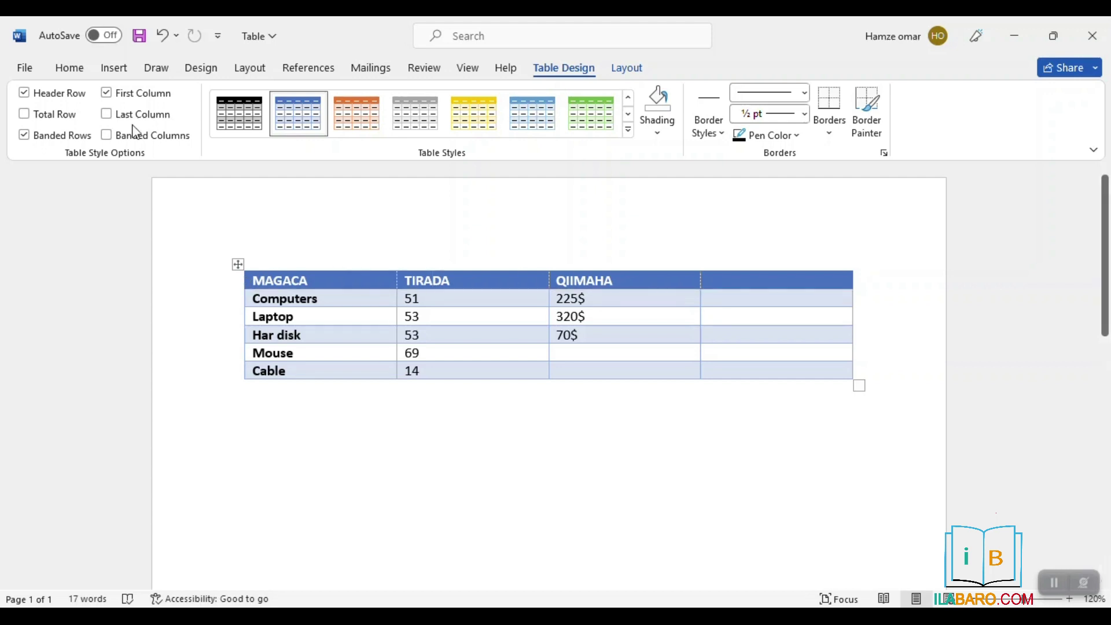
- Turn the table's Header Row option off and on again, and do the same with First Column
left_click(24, 93)
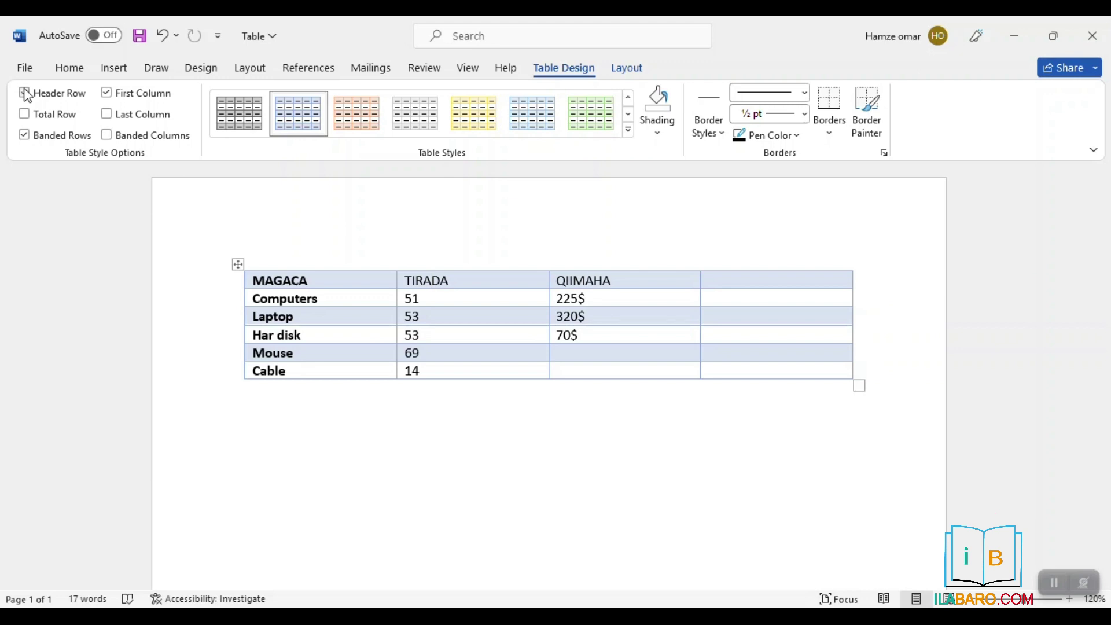
left_click(25, 93)
left_click(107, 94)
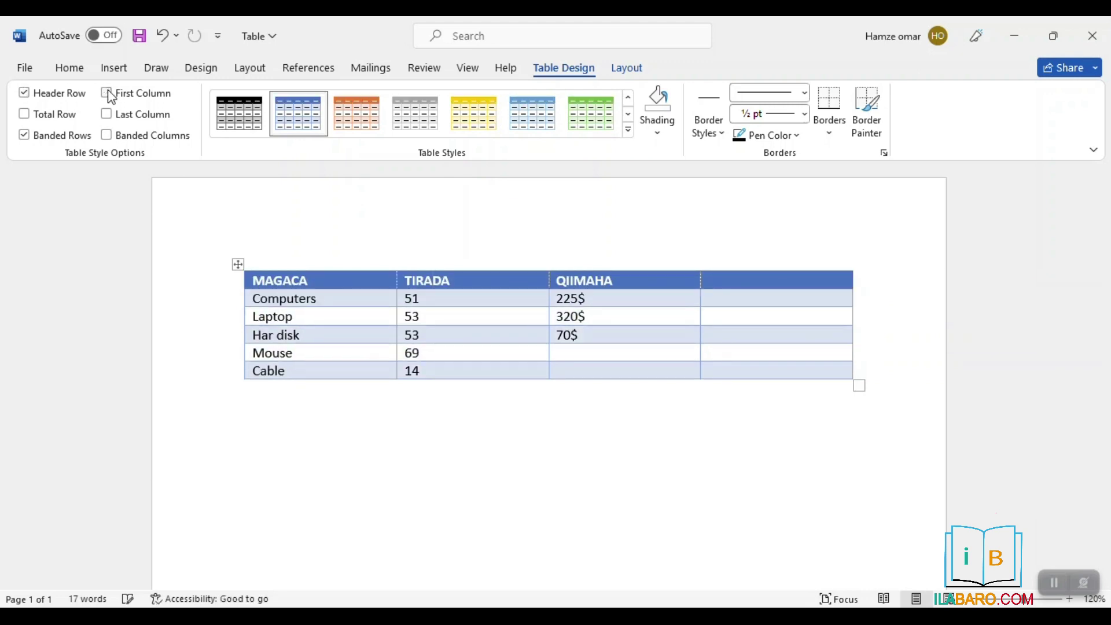
left_click(108, 93)
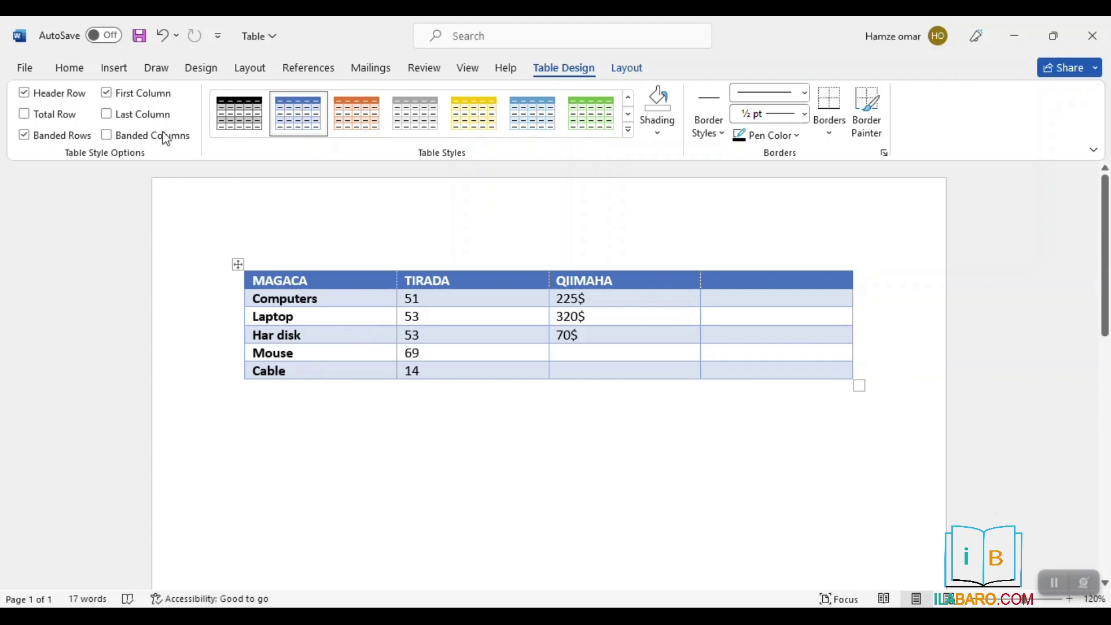
left_click(106, 95)
left_click(106, 95)
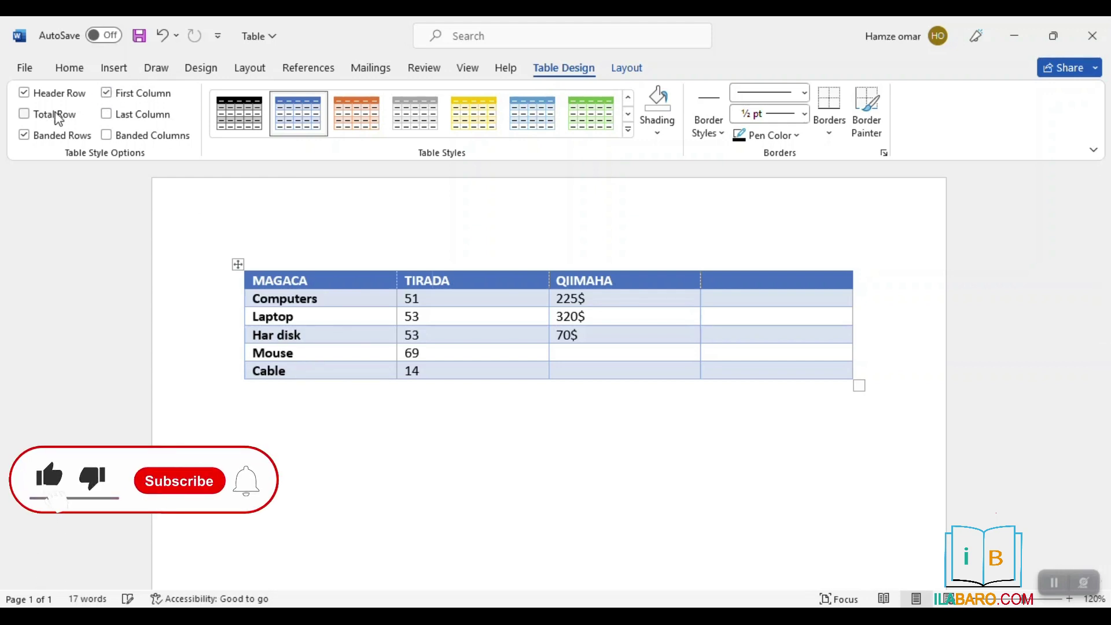
- Try the table with Banded Rows off and Banded Columns on, then restore banding to rows only
left_click(24, 135)
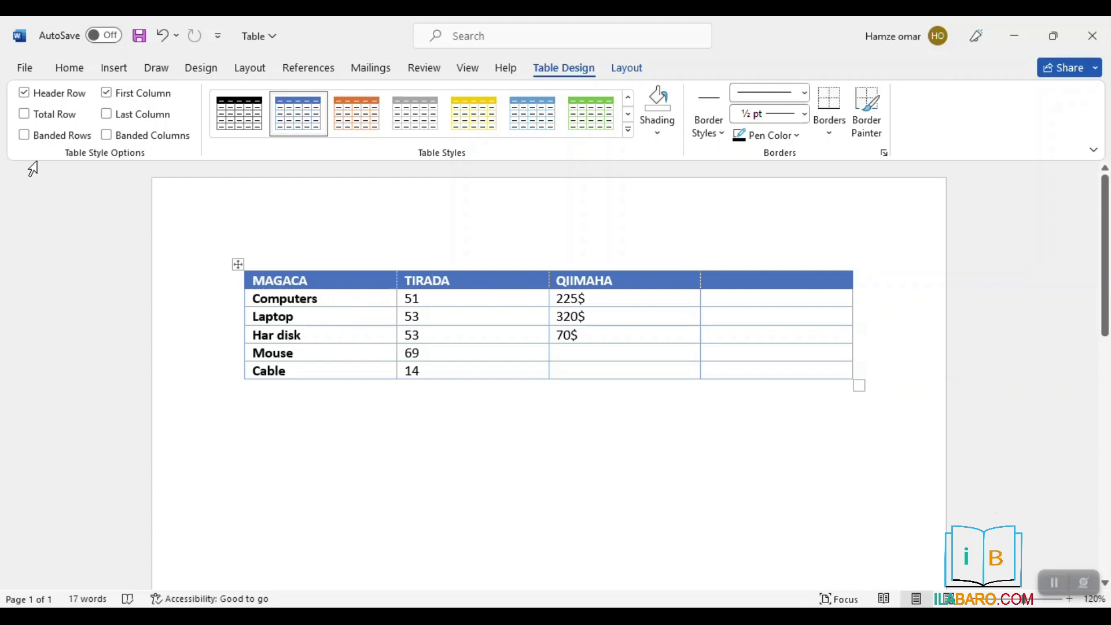
left_click(33, 133)
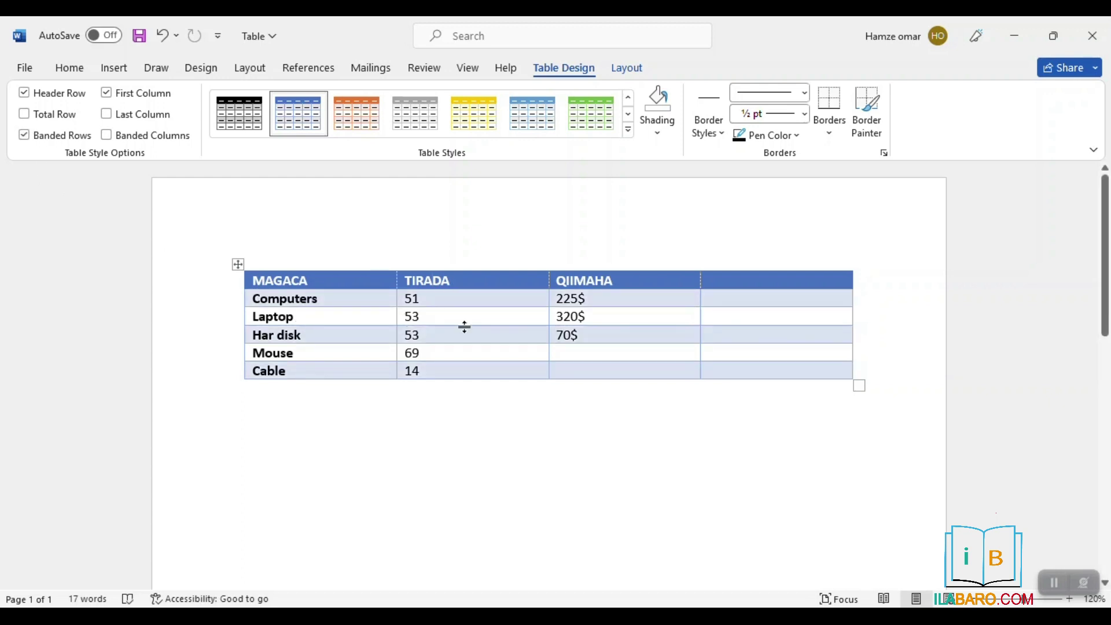
left_click(140, 139)
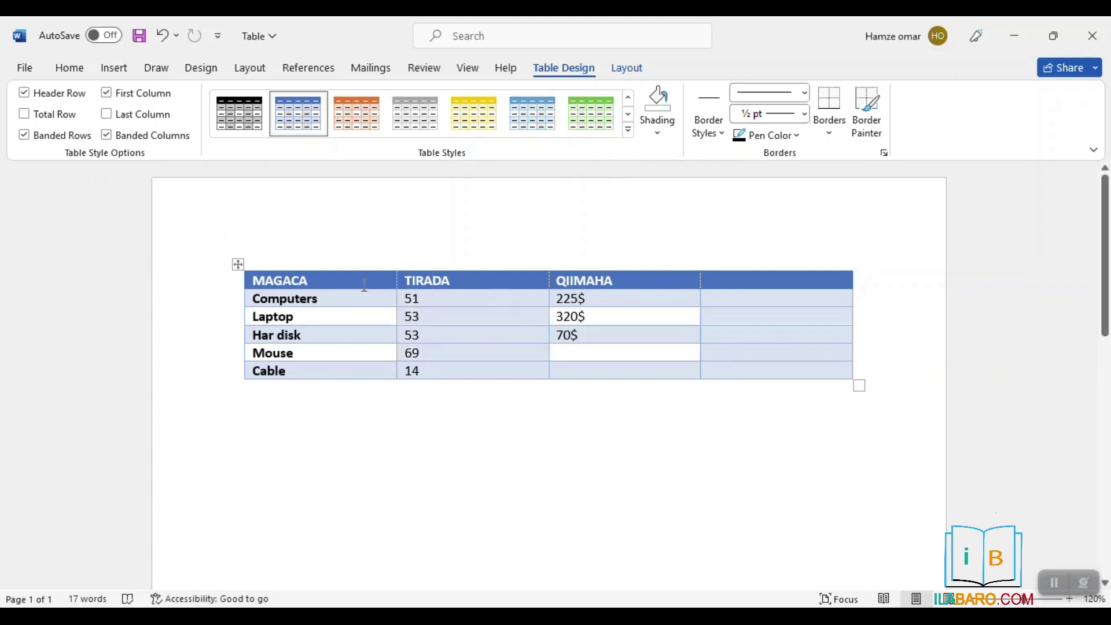
left_click(55, 134)
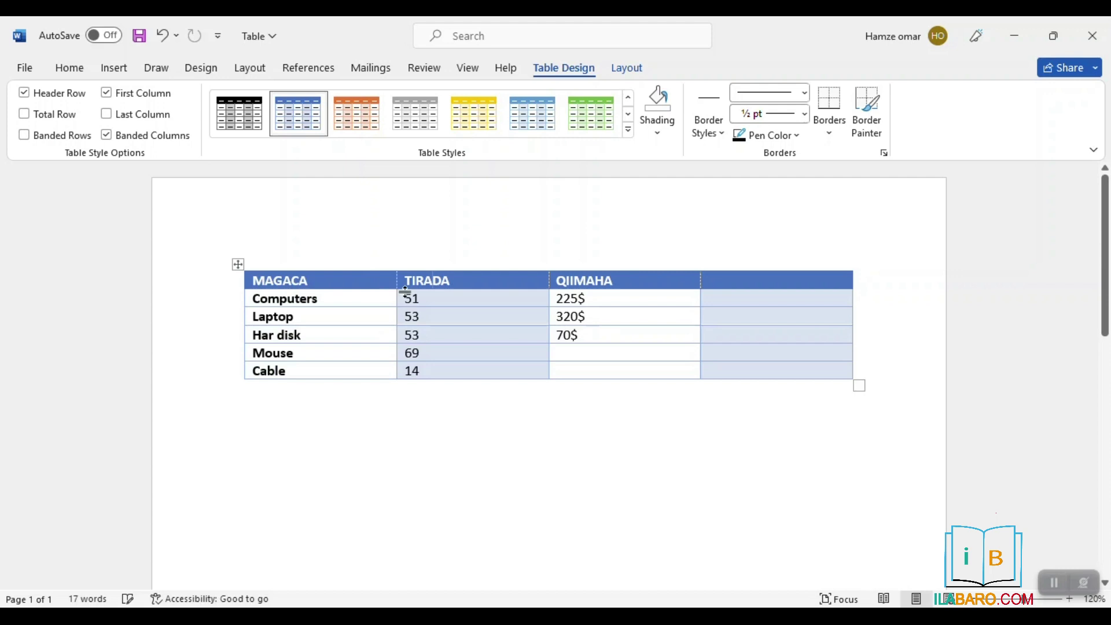
left_click(133, 137)
left_click(56, 137)
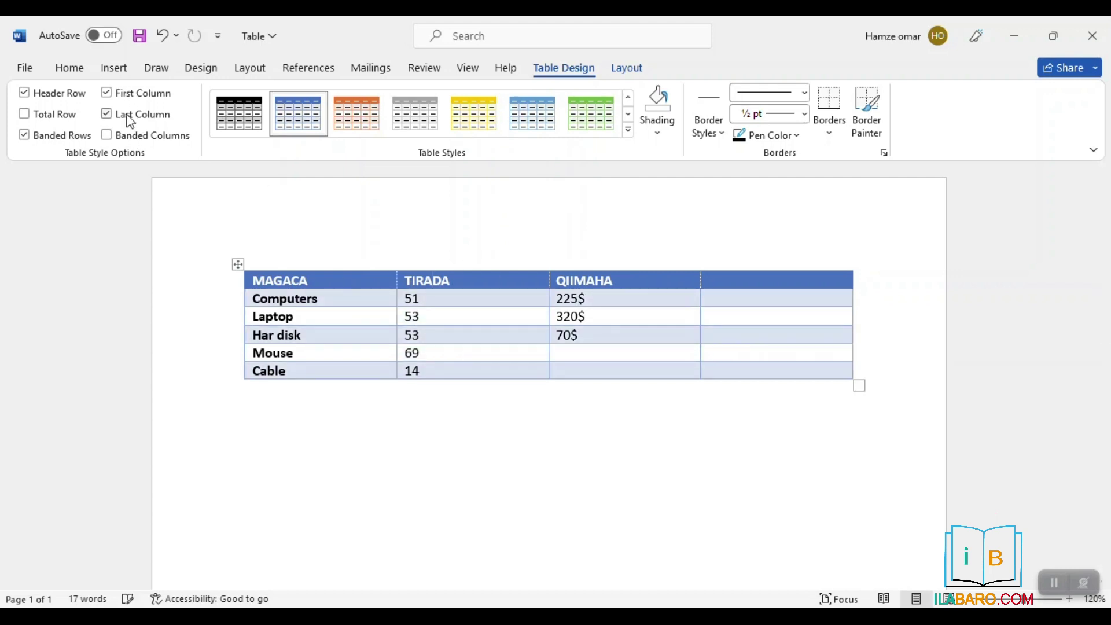
- Try the Last Column and Total Row style options, leaving both turned off
left_click(105, 115)
left_click(26, 114)
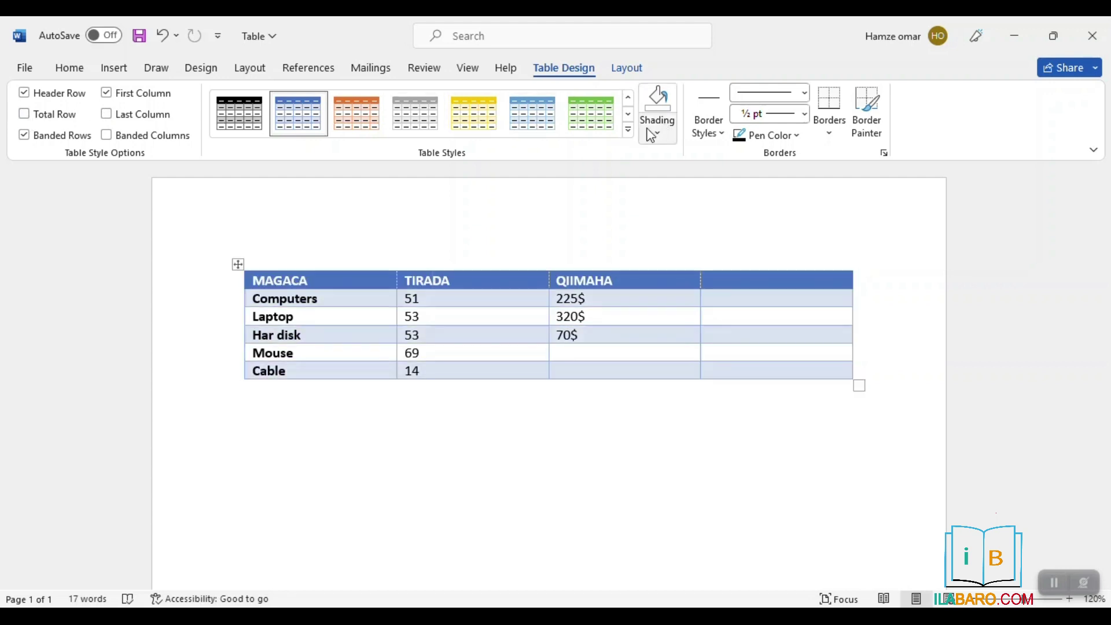
- Try the dark grid table style with black header and first column, toggling Header Row and First Column off and on again
left_click(628, 130)
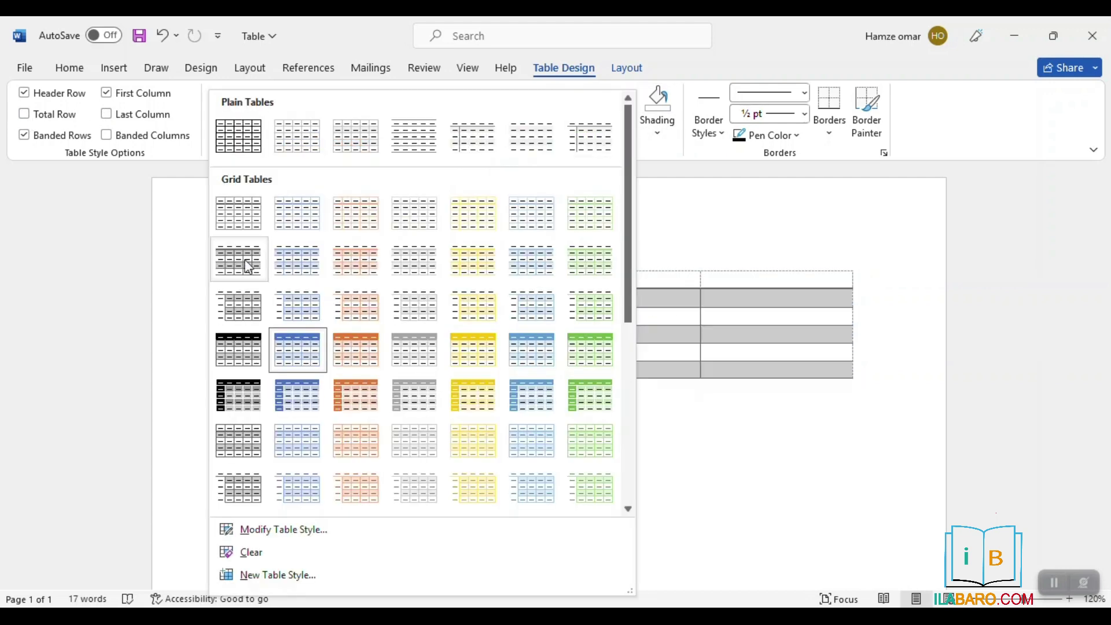
left_click(225, 389)
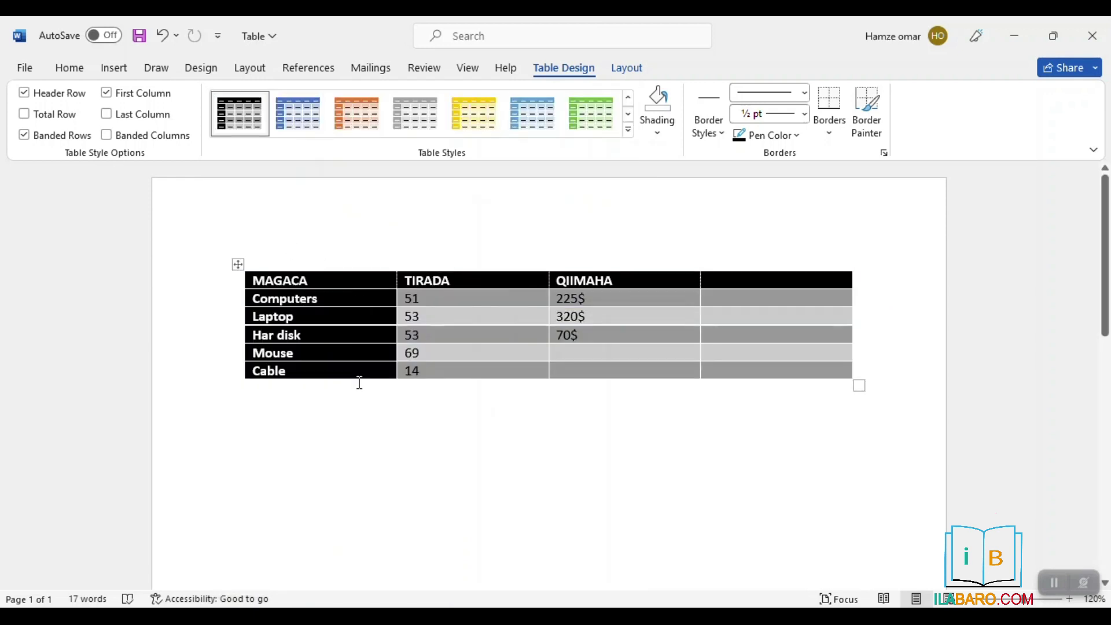
left_click(56, 98)
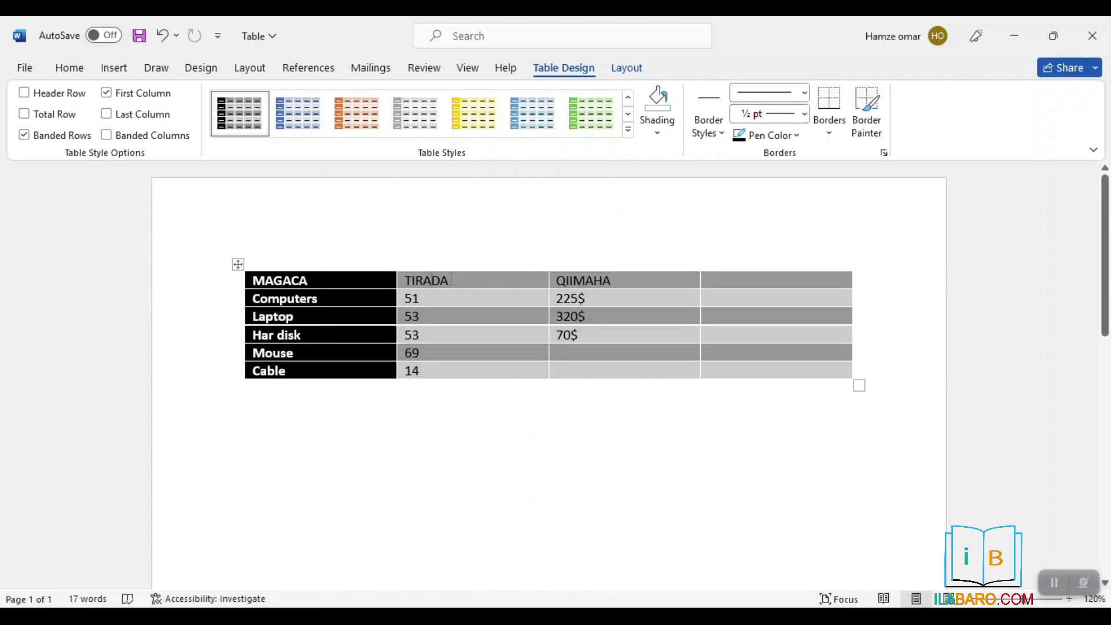
left_click(144, 95)
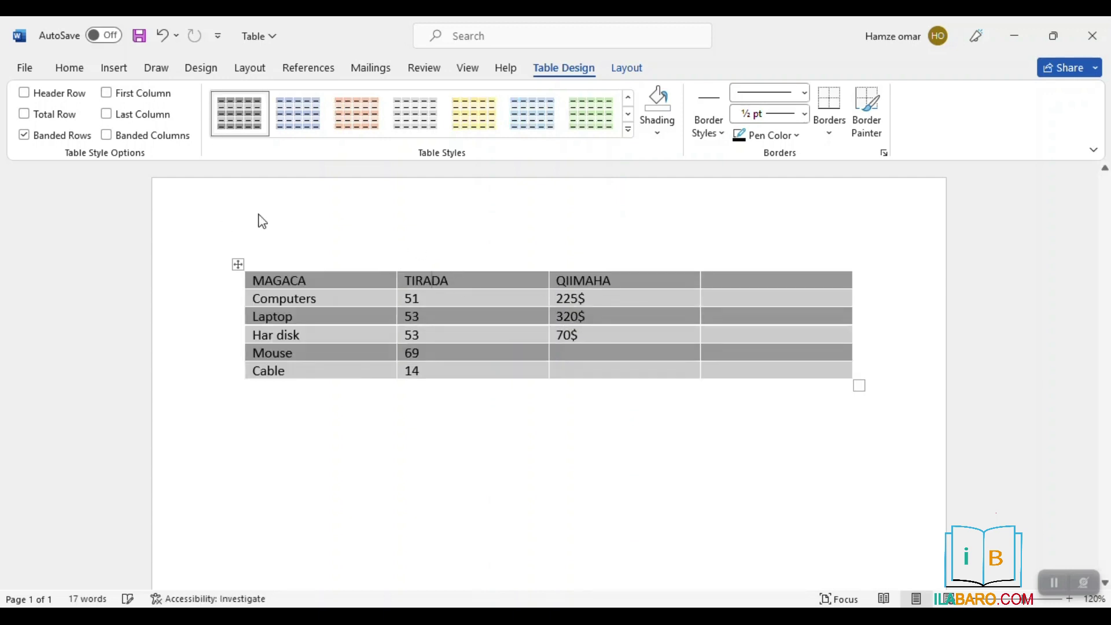
left_click(123, 101)
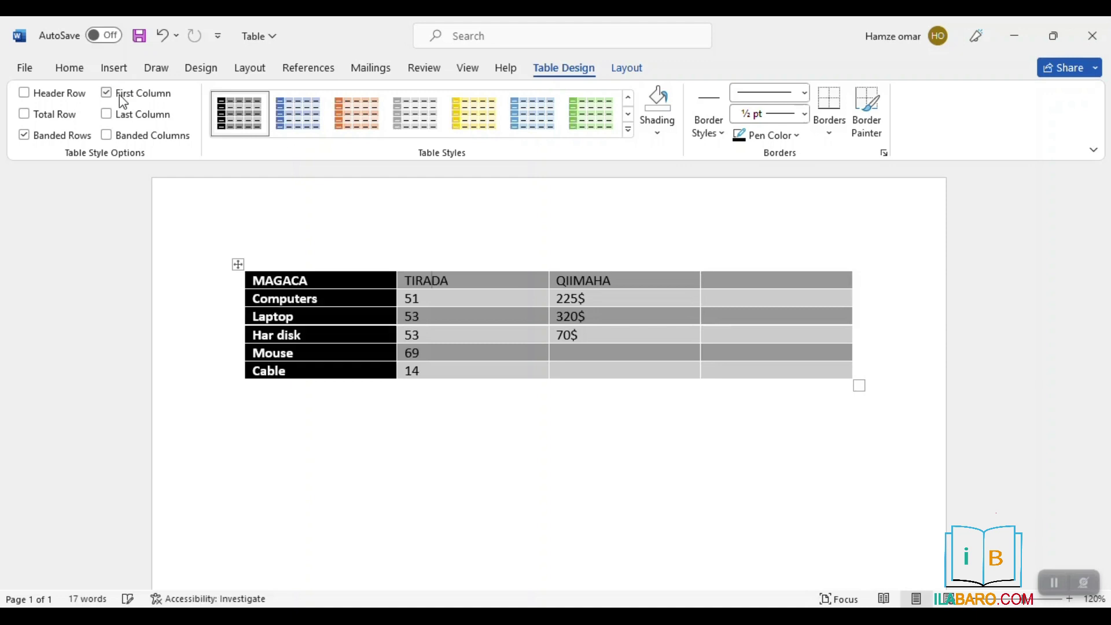
left_click(55, 97)
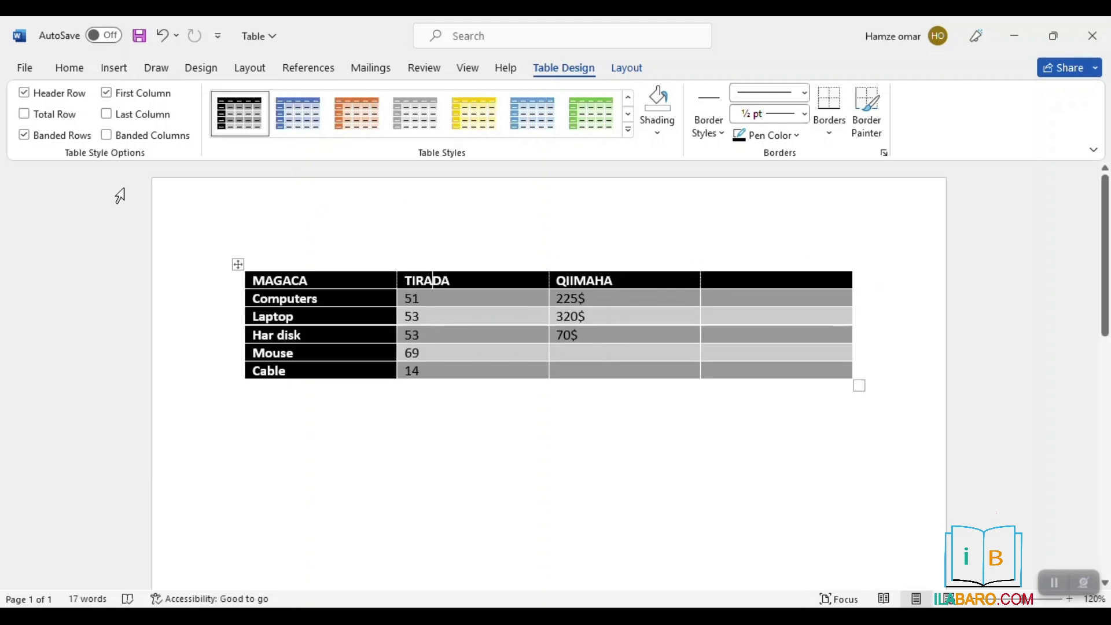
- Toggle Banded Rows off and on, enable Banded Columns and Last Column, and try the blue variant of the dark grid style
left_click(57, 139)
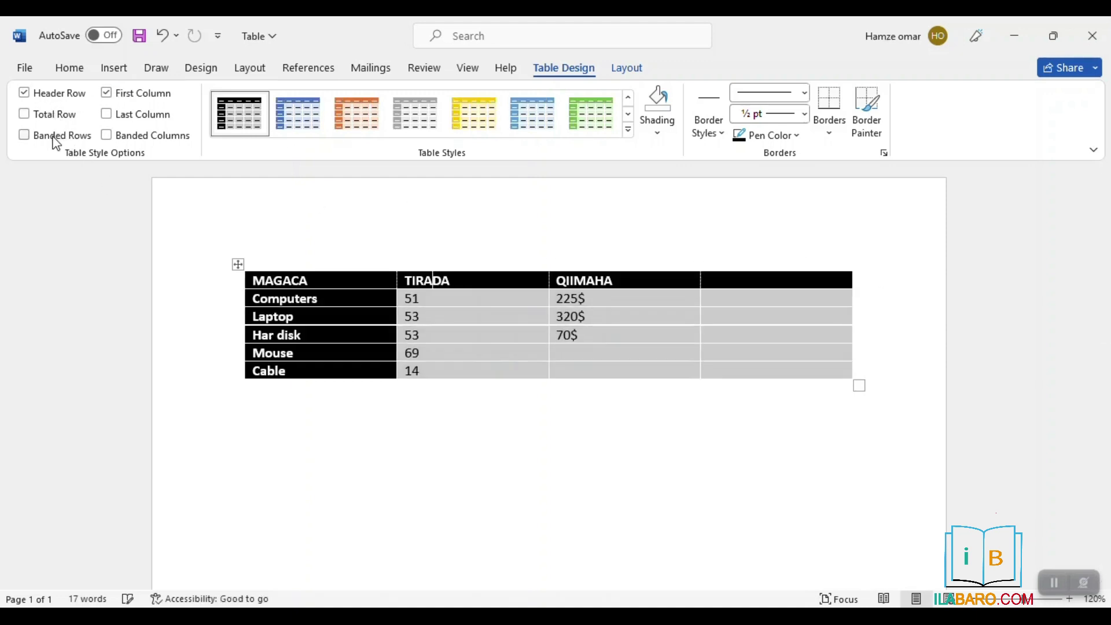
left_click(54, 138)
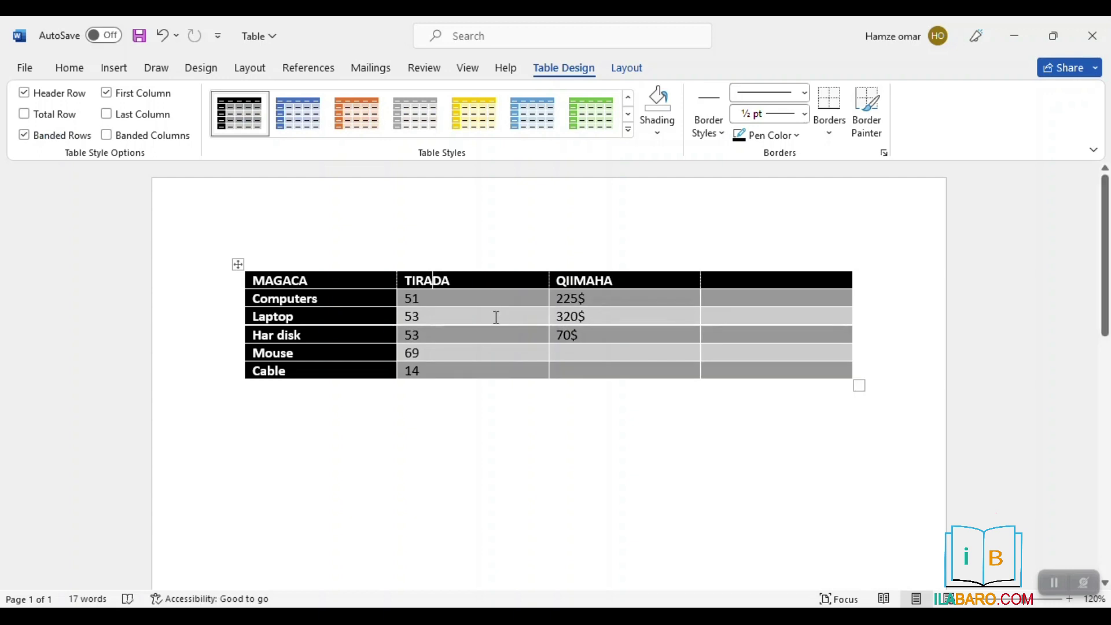
left_click(114, 135)
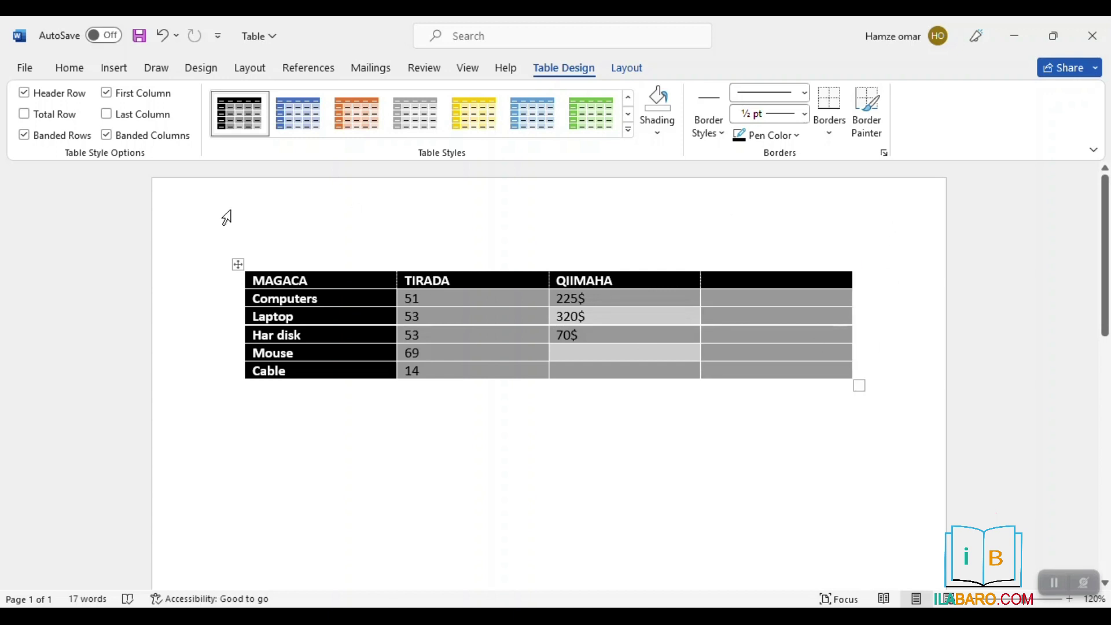
left_click(138, 119)
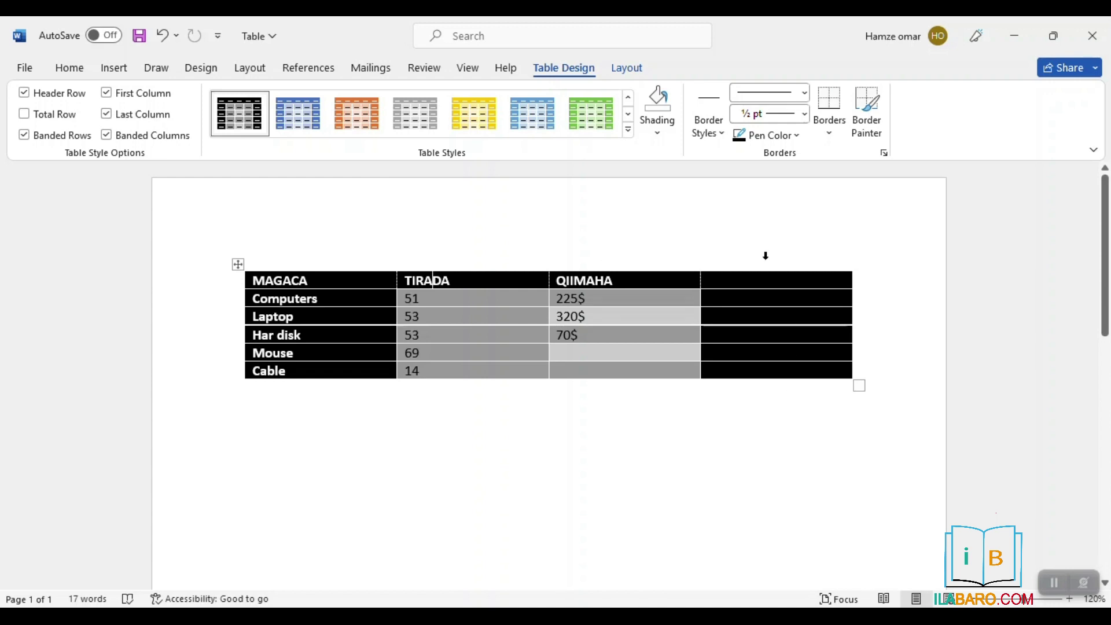
left_click(293, 107)
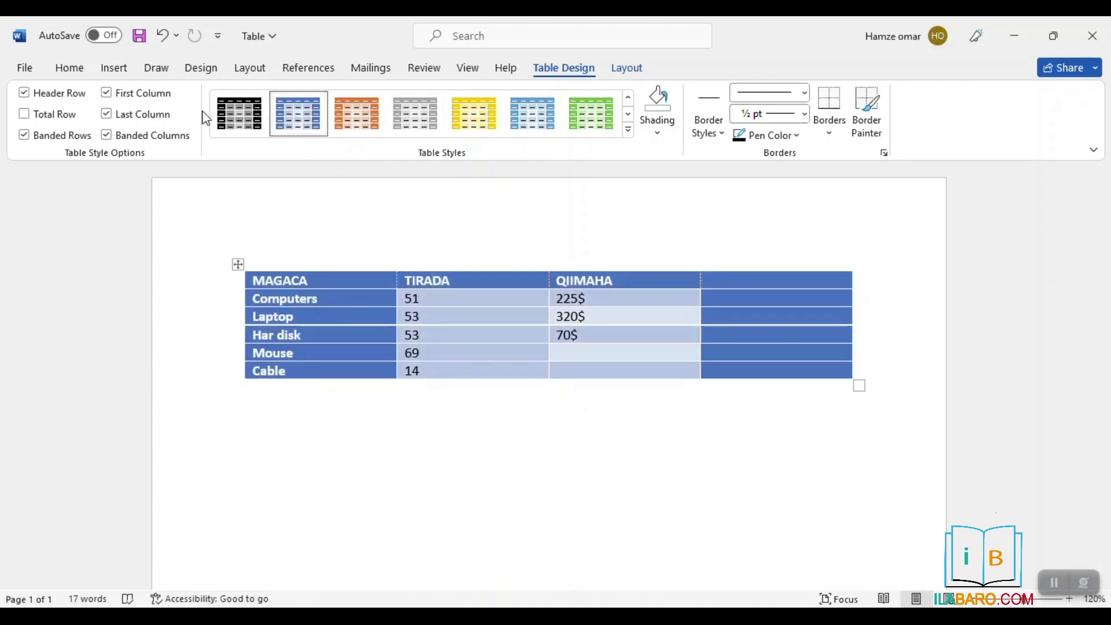
- Undo all table style and option changes back to the plain black-bordered grid, including the 70$ price entry for Har disk
key("ctrl+z")
key("ctrl+z")
key("ctrl+z")
key("ctrl+z")
key("ctrl+z")
key("ctrl+z")
key("ctrl+z")
key("ctrl+z")
key("ctrl+z")
key("ctrl+z")
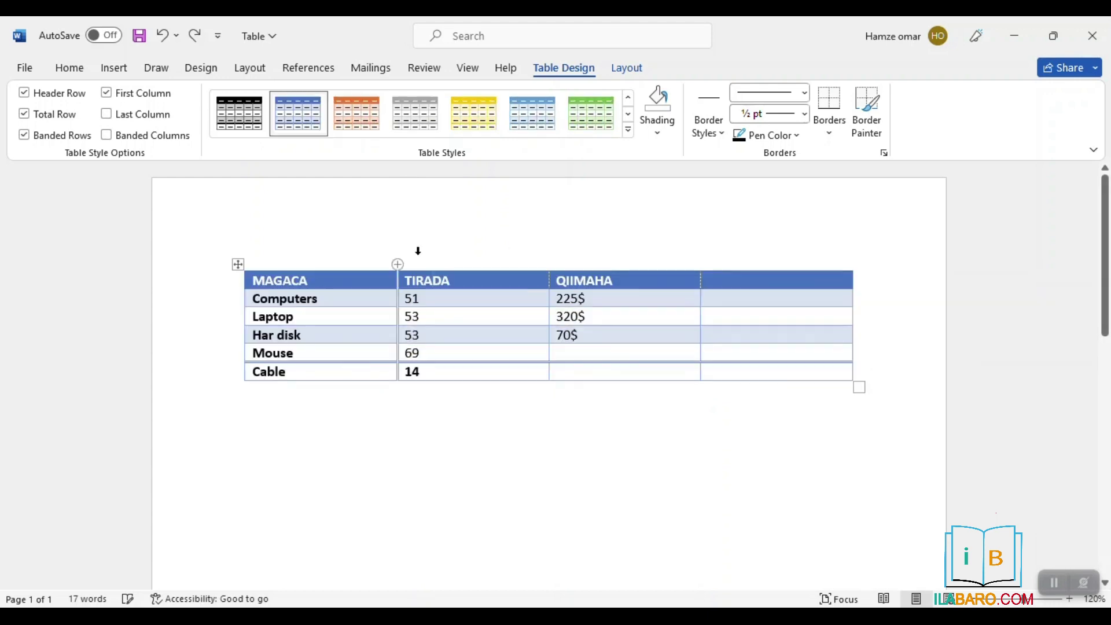
key("ctrl+z")
key("ctrl+z")
key("ctrl+z")
key("ctrl+z")
key("ctrl+z")
key("ctrl+z")
key("ctrl+z")
key("ctrl+z")
key("ctrl+z")
key("ctrl+z")
key("ctrl+z")
key("ctrl+z")
key("ctrl+z")
key("ctrl+z")
key("ctrl+z")
key("ctrl+z")
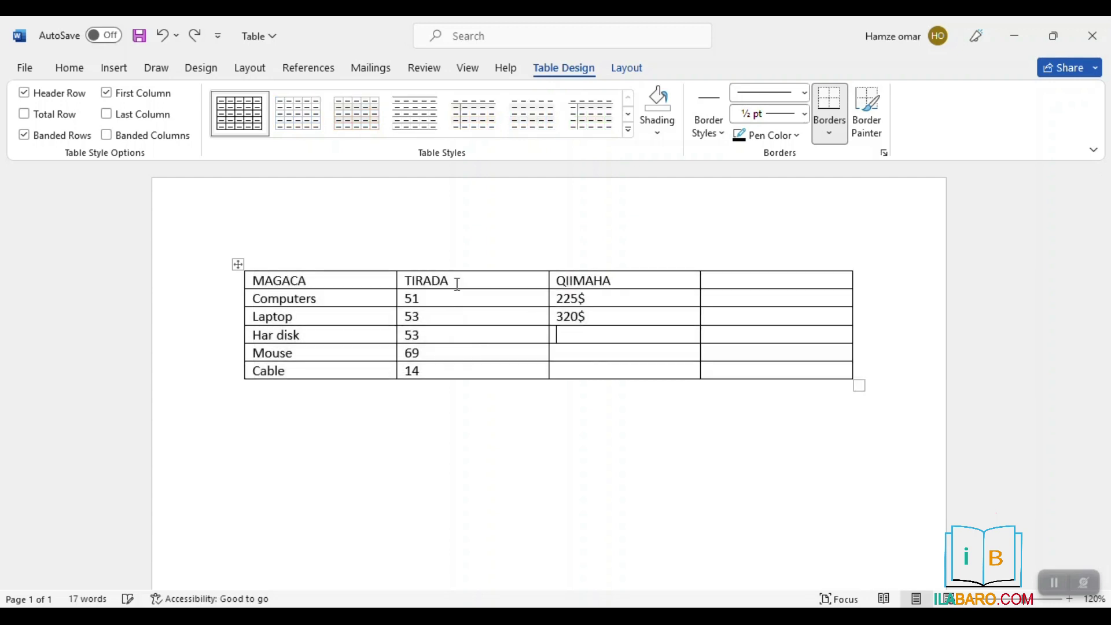
- Shade the entire MAGACA column with the standard light blue (turquoise) colour
left_click(376, 237)
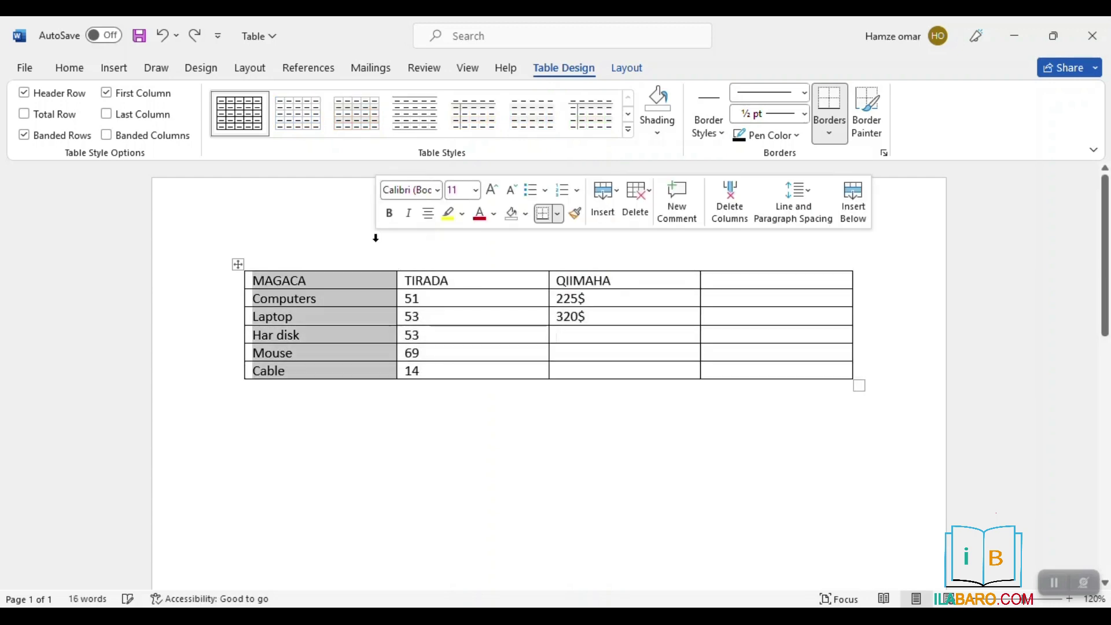
left_click(312, 284)
left_click_drag(315, 282, 328, 379)
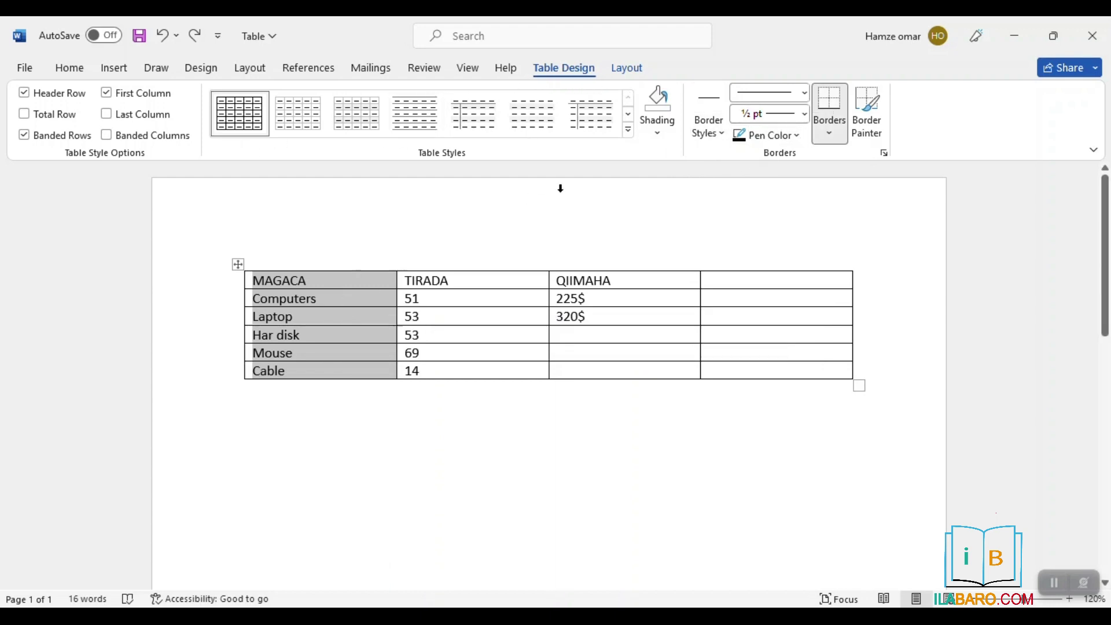
left_click(660, 131)
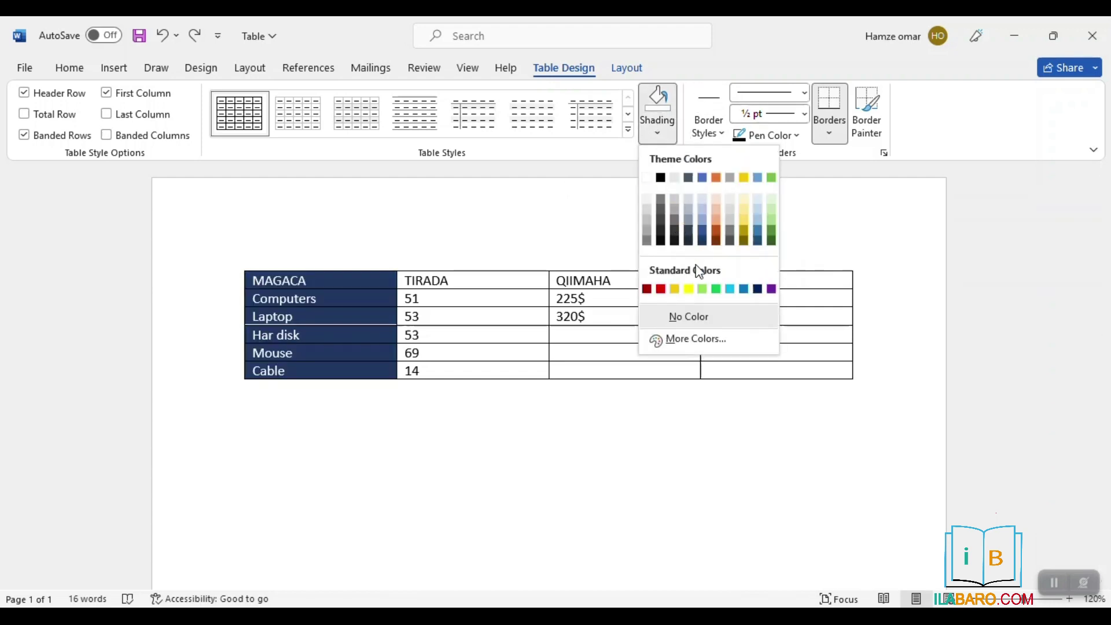
left_click(733, 289)
- Shade the Computers row near-black from the TIRADA column through the last column, using the darkest gray theme colour
left_click_drag(453, 298, 757, 297)
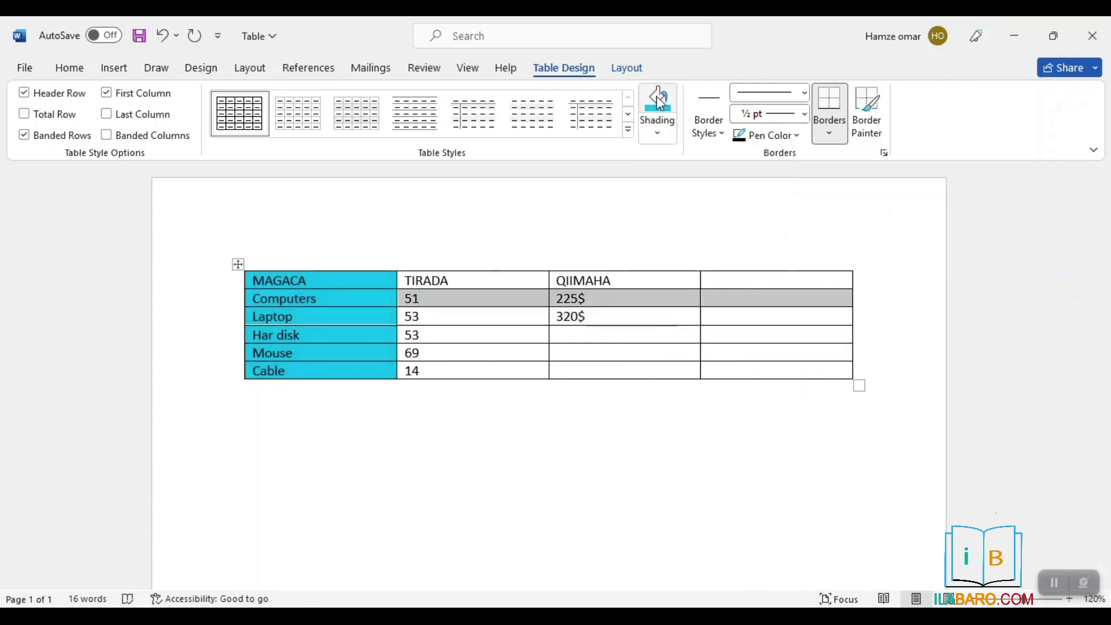
left_click(656, 119)
left_click(657, 133)
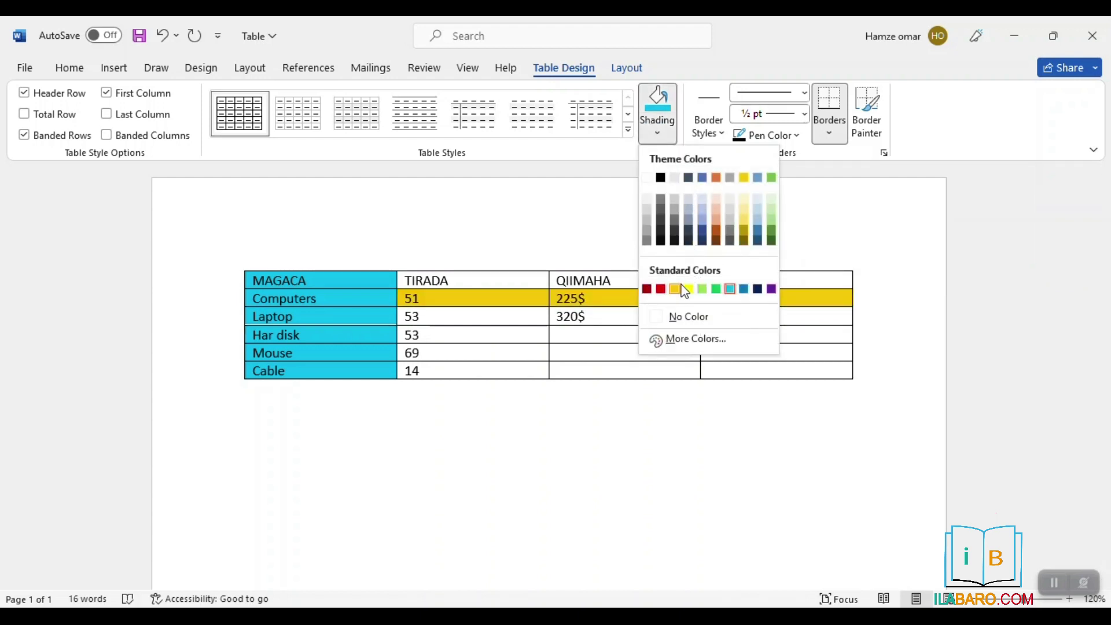
left_click(674, 242)
- Shade the Laptop and Har disk rows, from TIRADA through the last column, with the standard golden-yellow colour
left_click_drag(441, 335, 784, 329)
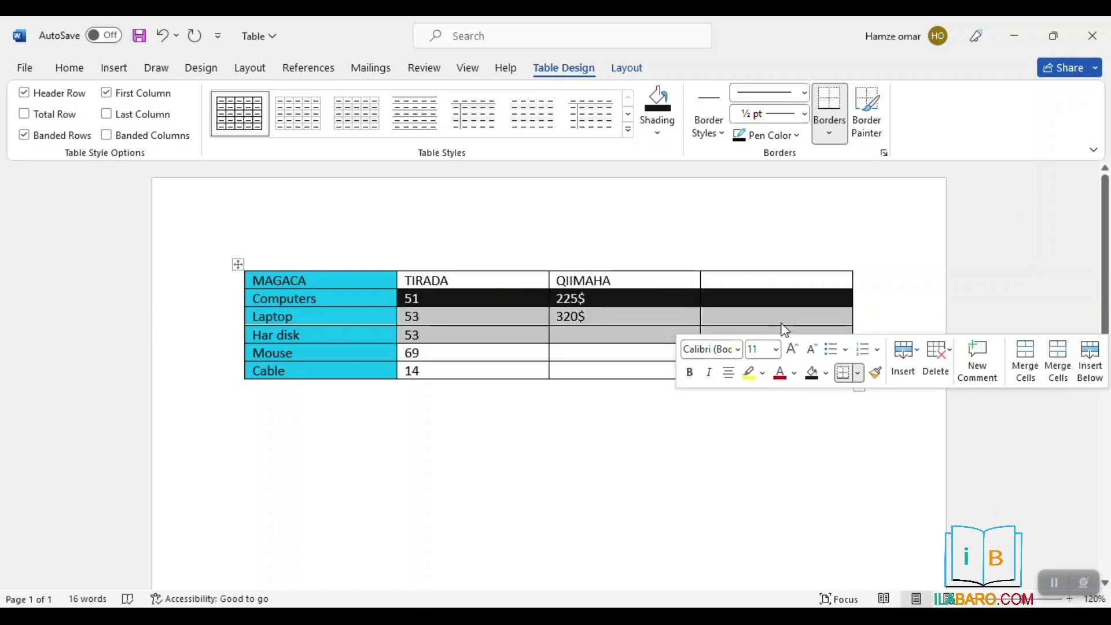
left_click(658, 131)
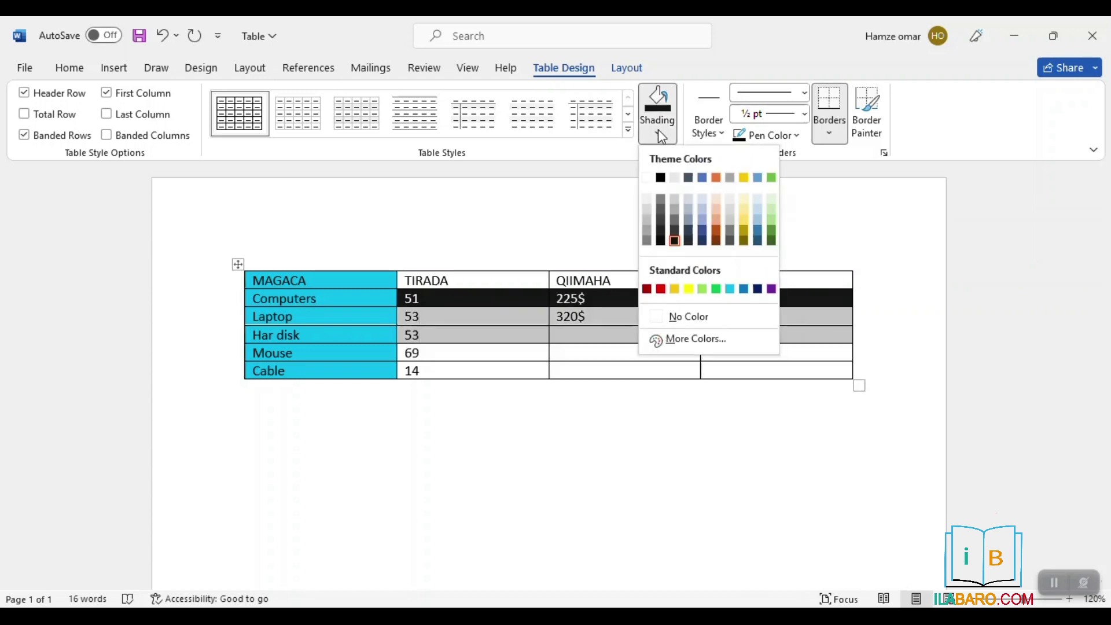
left_click(674, 288)
left_click(537, 237)
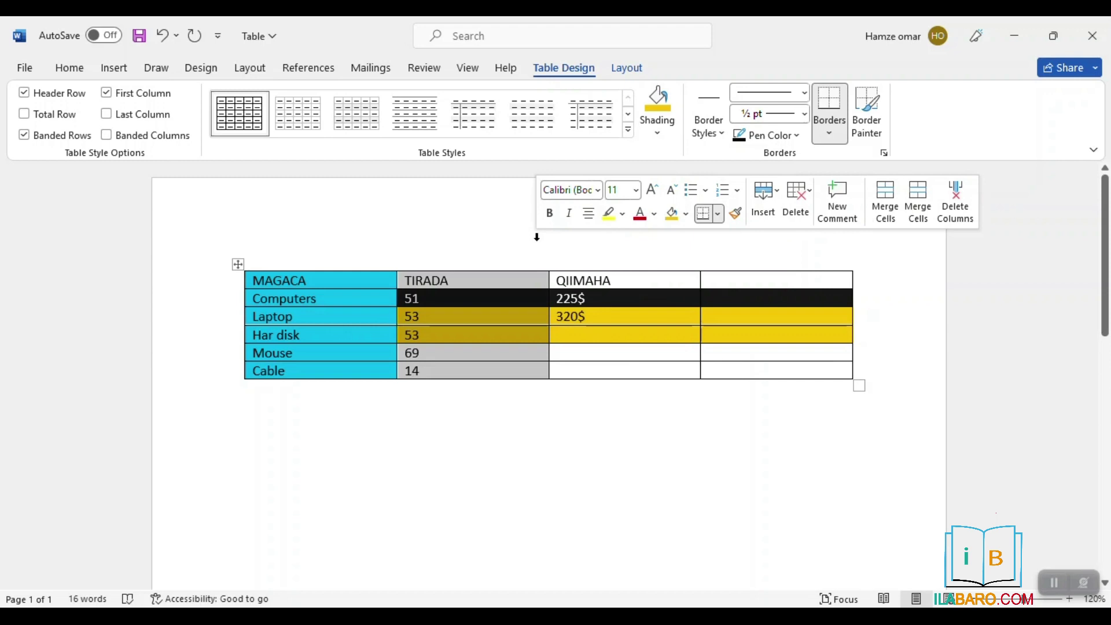
- View the available border options for the empty QIIMAHA cell in the Cable row without applying any
left_click(661, 367)
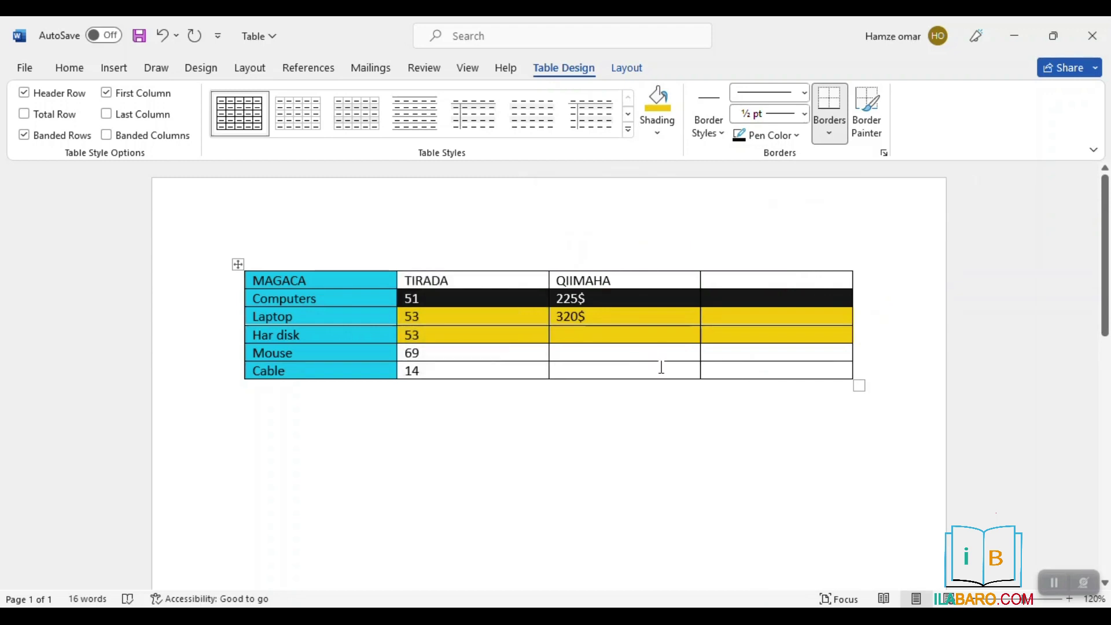
left_click(825, 135)
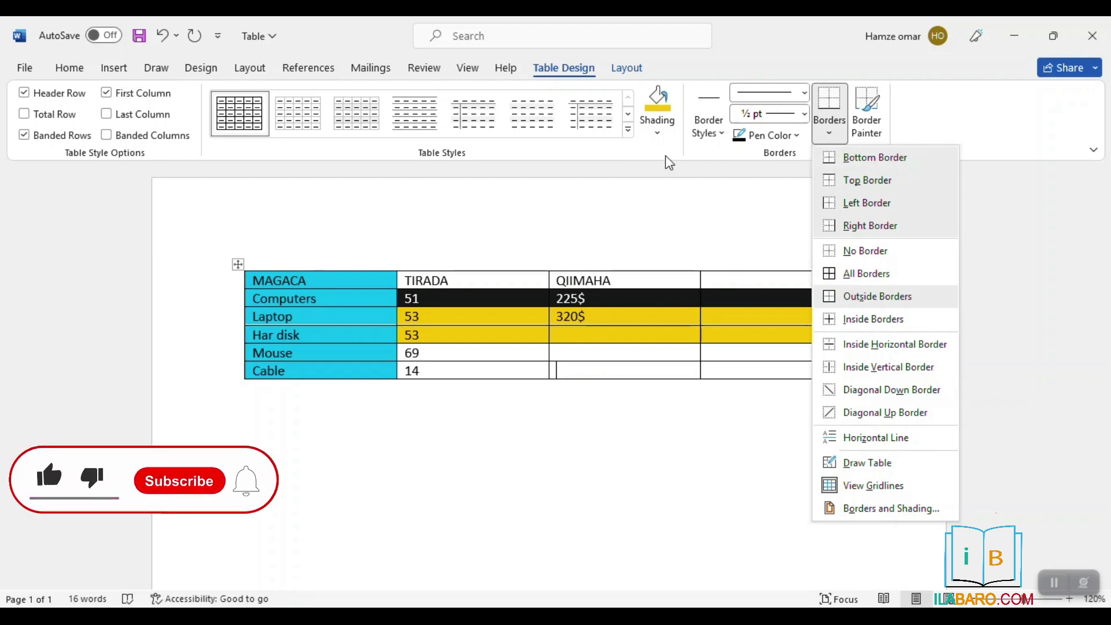
key("Escape")
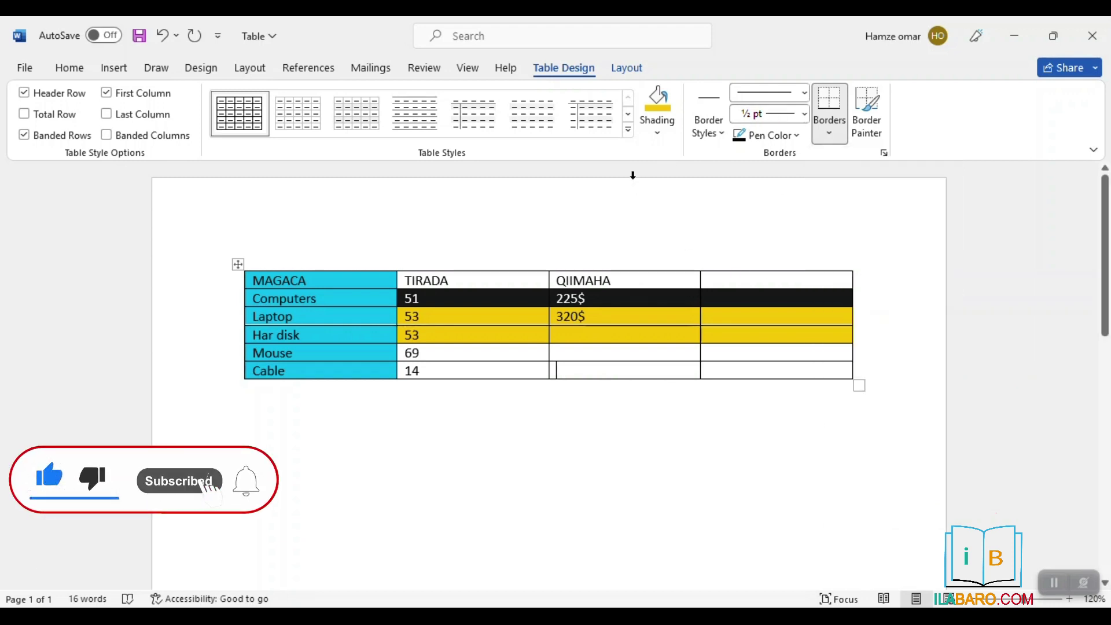